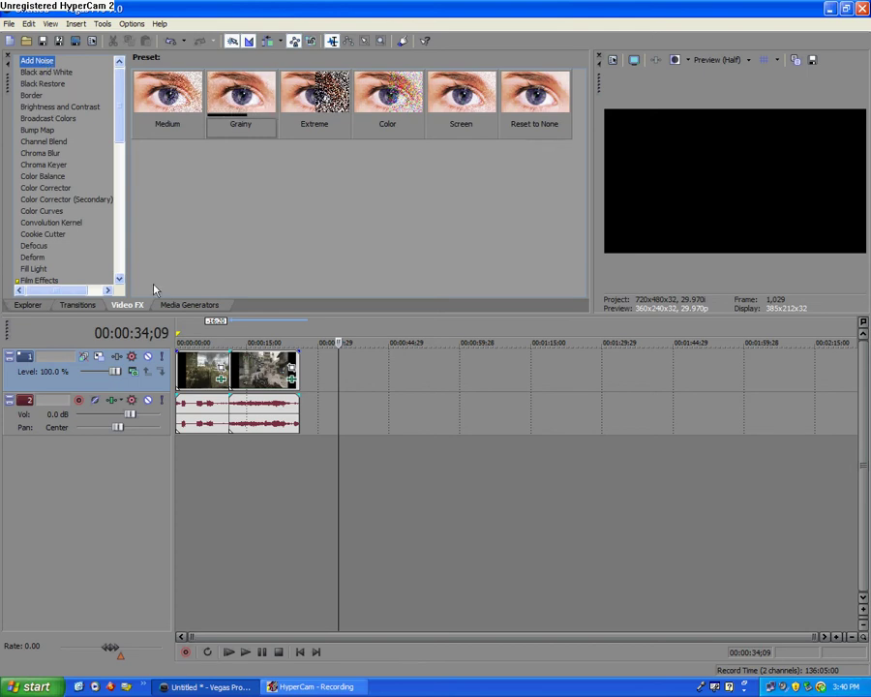
Step: Preview frames around 28 and 4 seconds, toggling the split-screen preview on and off
{"action": "left_click", "coordinate": [322, 502]}
{"action": "left_click", "coordinate": [309, 502]}
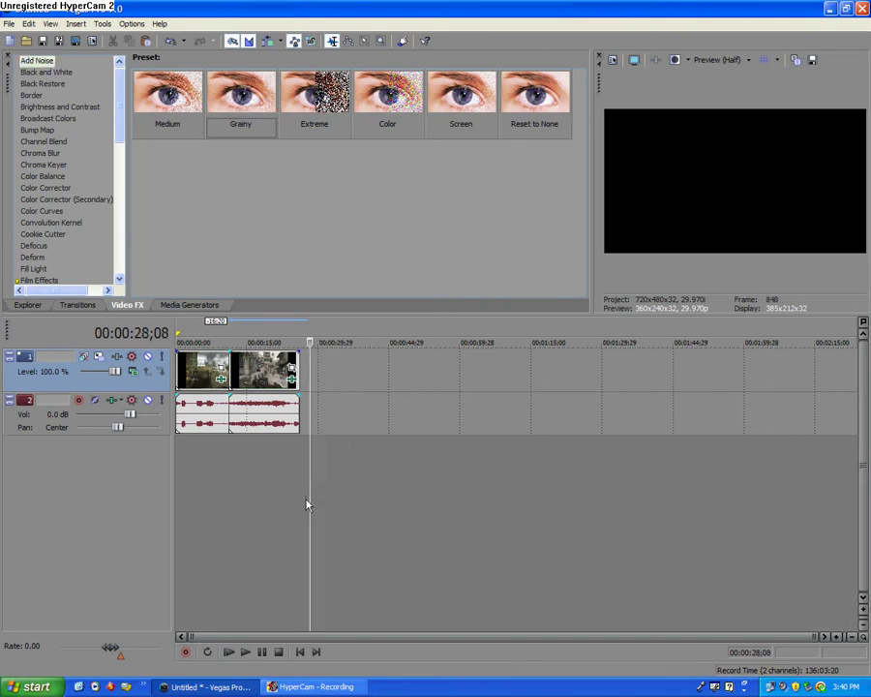
{"action": "left_click", "coordinate": [207, 486]}
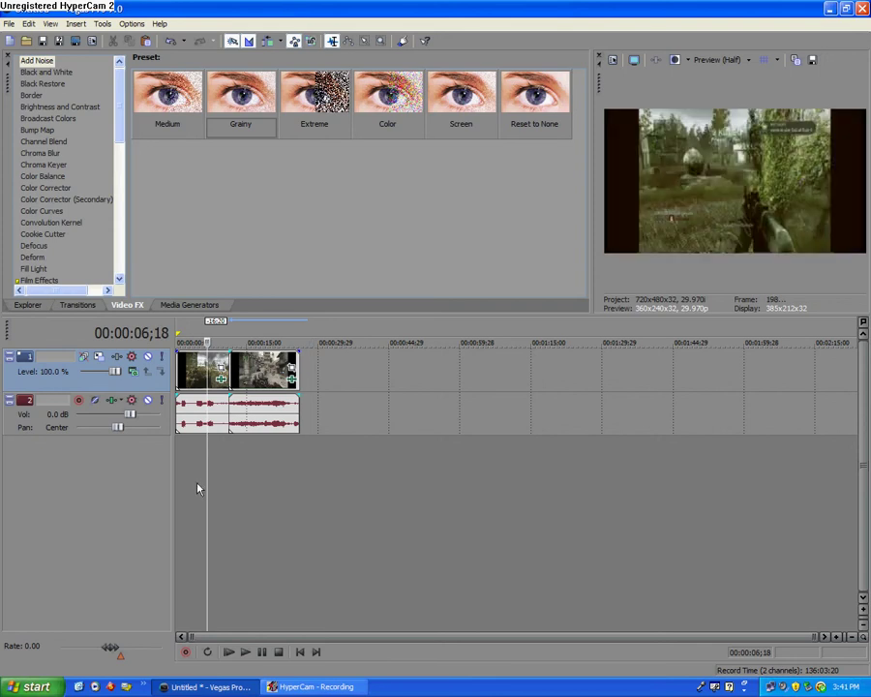
{"action": "left_click", "coordinate": [195, 488]}
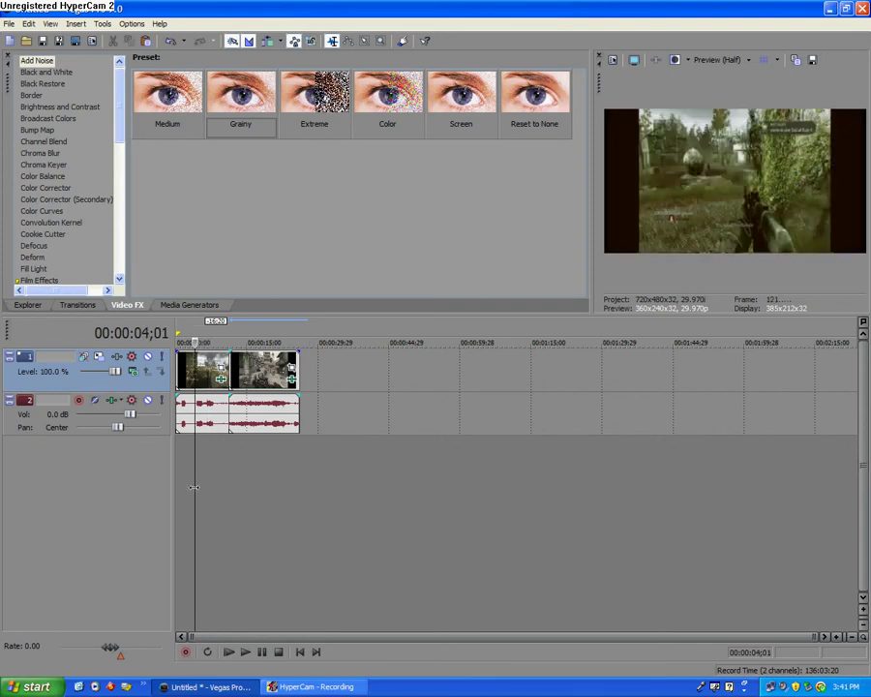
{"action": "left_click", "coordinate": [676, 60]}
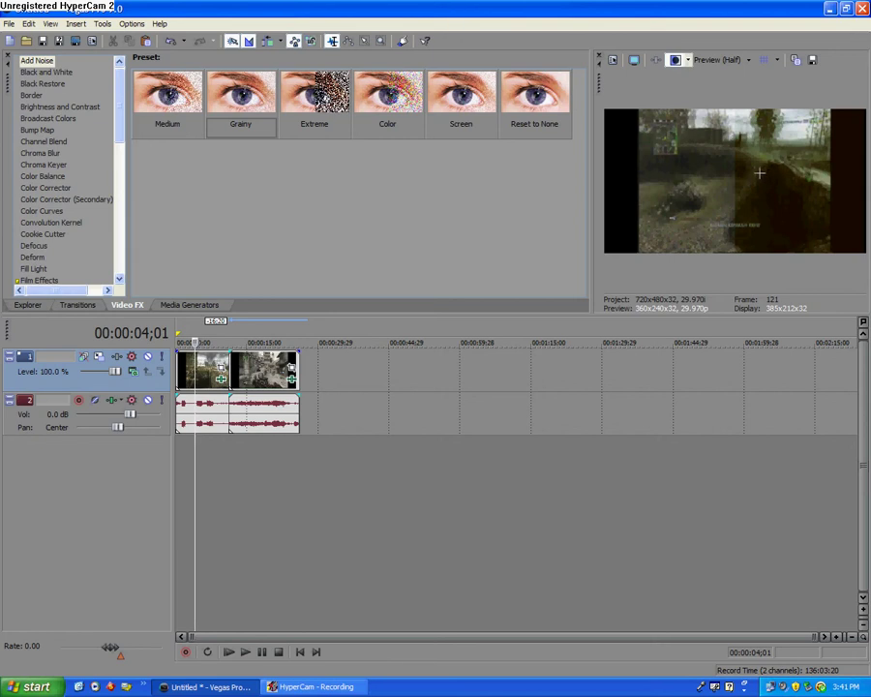
{"action": "left_click", "coordinate": [675, 62]}
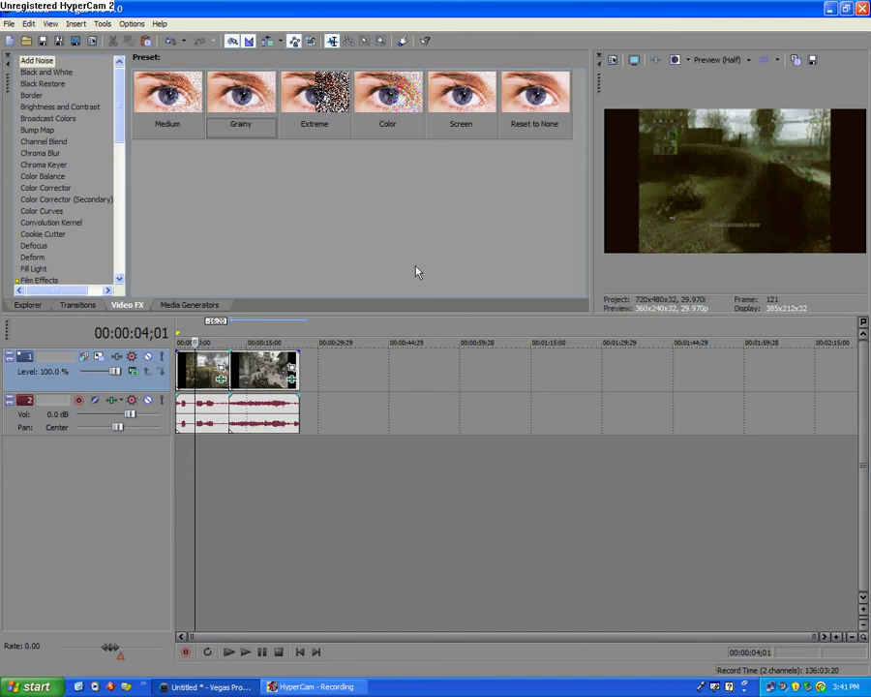
Step: Scrub frames of both clips between about 4 and 20 seconds, ending at the start
{"action": "left_click", "coordinate": [243, 480]}
{"action": "left_click", "coordinate": [272, 469]}
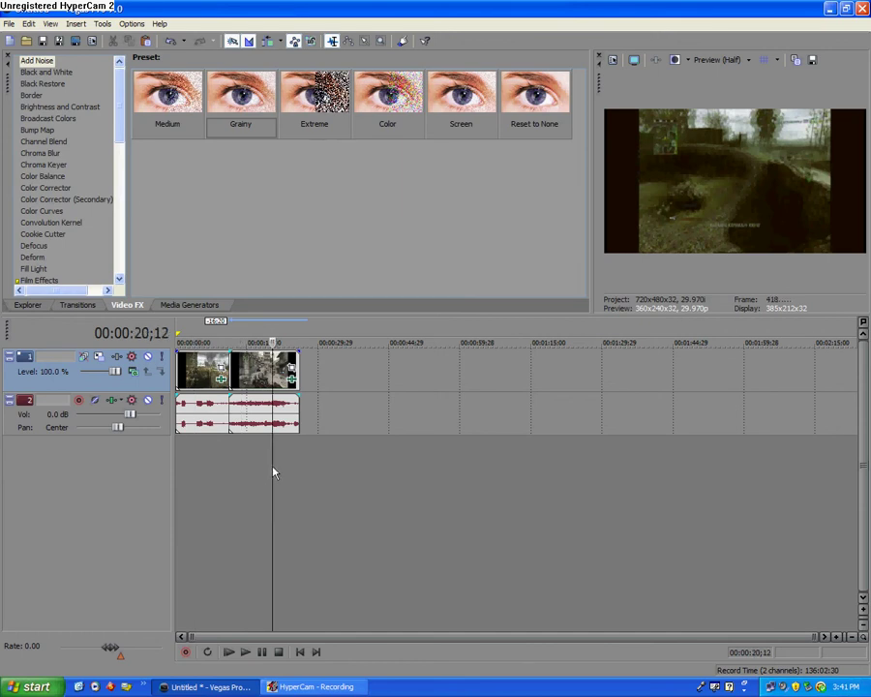
{"action": "left_click", "coordinate": [257, 474]}
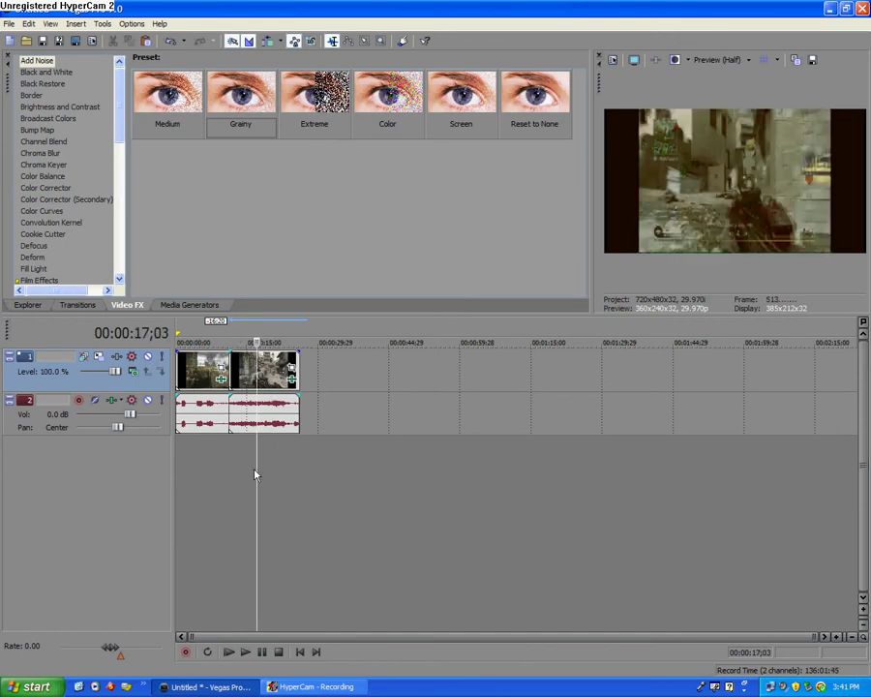
{"action": "left_click", "coordinate": [200, 476]}
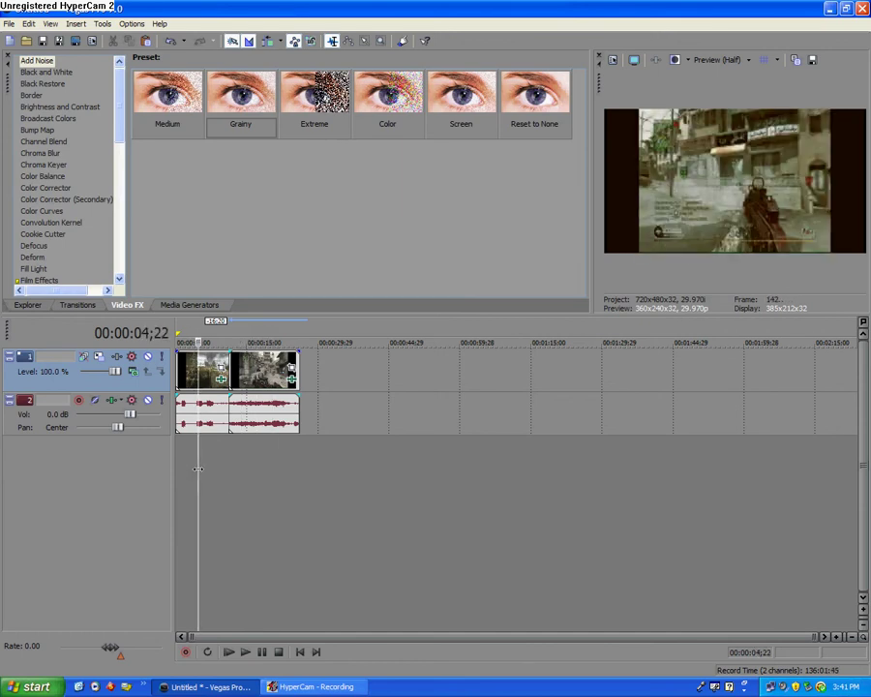
{"action": "left_click", "coordinate": [268, 461]}
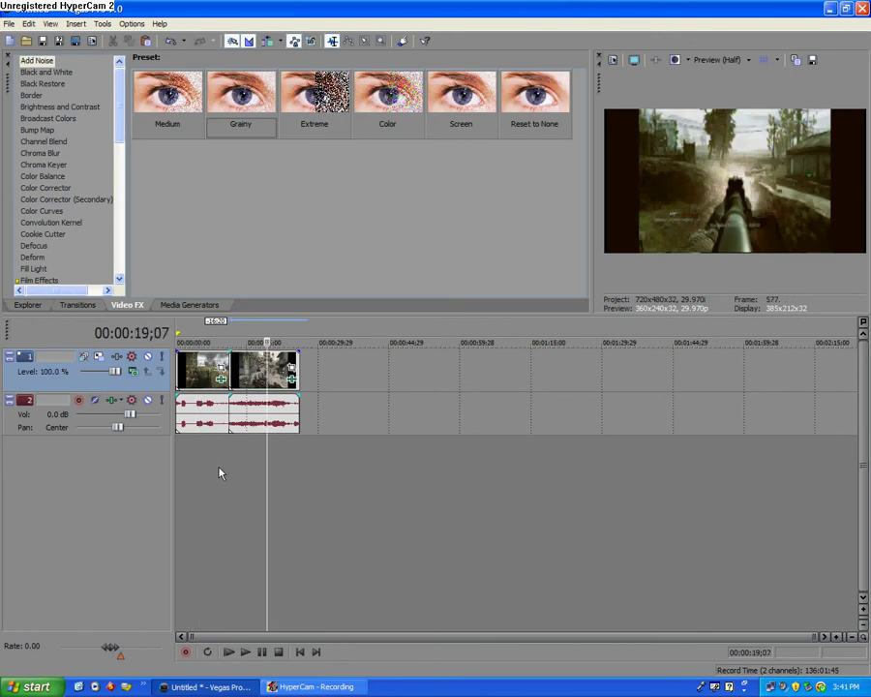
{"action": "left_click", "coordinate": [189, 474]}
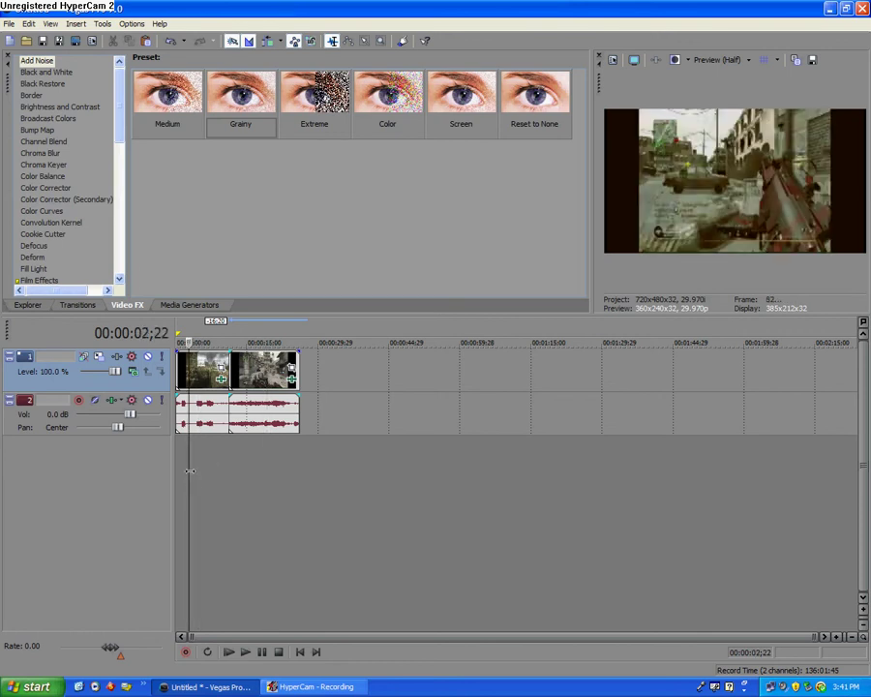
{"action": "left_click", "coordinate": [178, 471]}
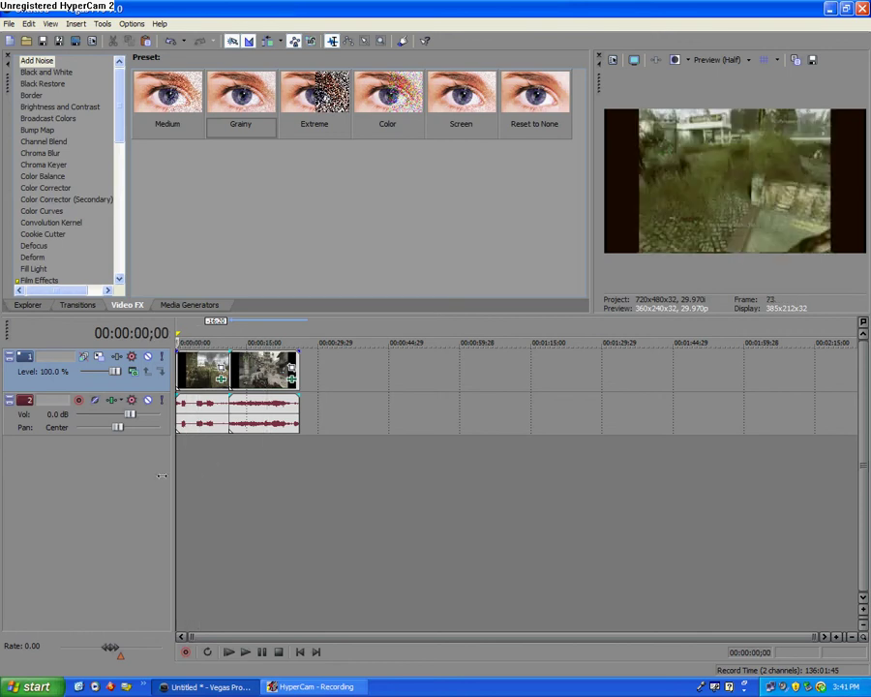
Step: Move the second clip to about 30 seconds and remove all three plugins from the first clip's chain
{"action": "left_click_drag", "start_coordinate": [270, 371], "coordinate": [343, 370]}
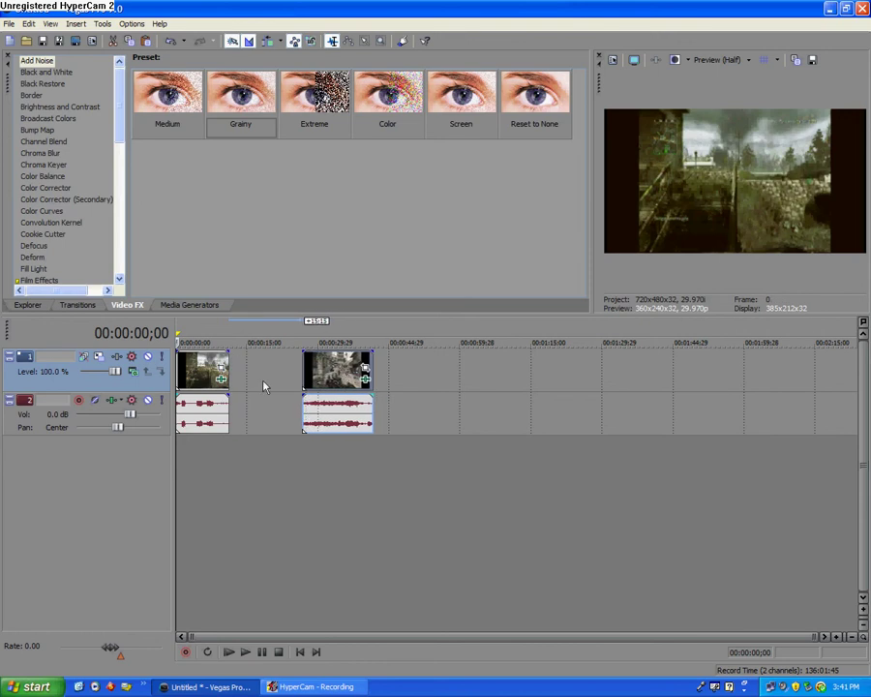
{"action": "double_click", "coordinate": [211, 126]}
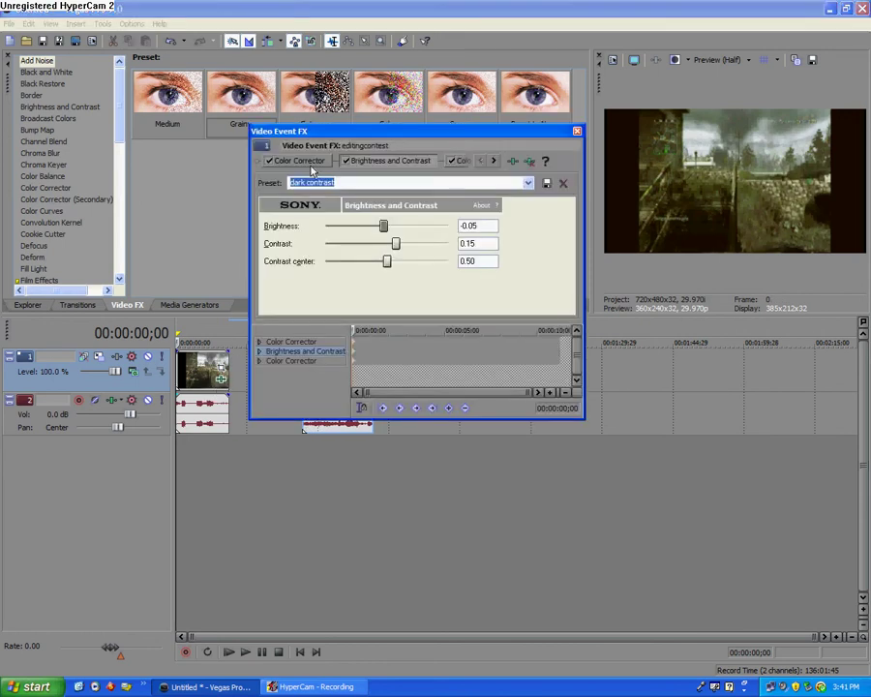
{"action": "right_click", "coordinate": [275, 161]}
{"action": "left_click", "coordinate": [310, 218]}
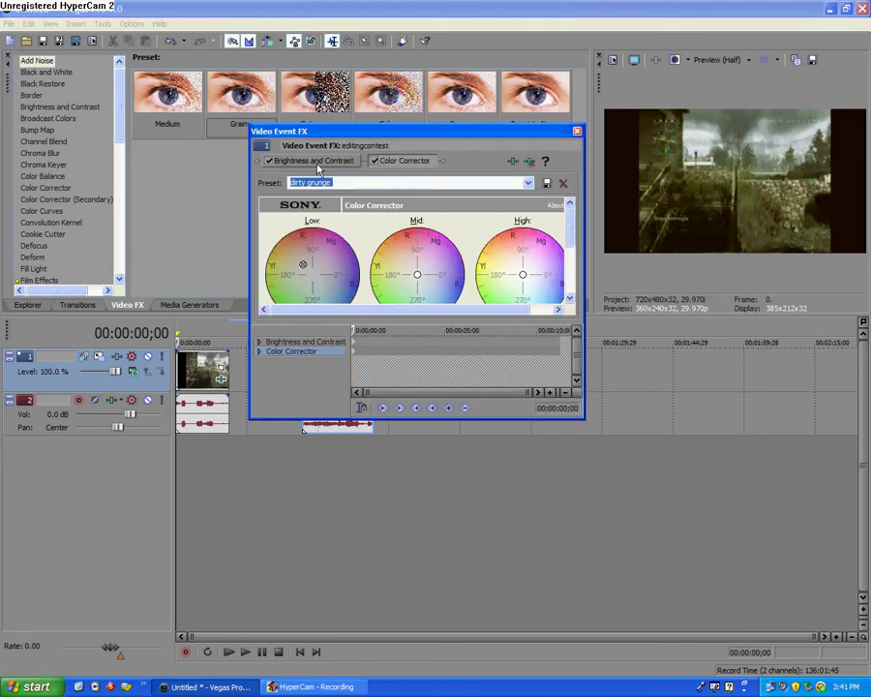
{"action": "right_click", "coordinate": [309, 161]}
{"action": "left_click", "coordinate": [336, 217]}
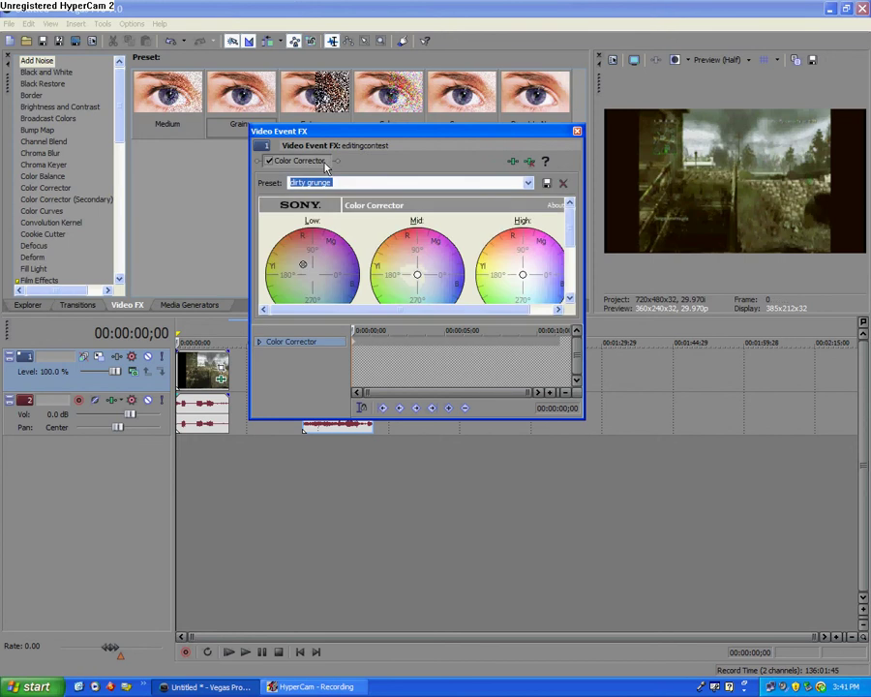
{"action": "right_click", "coordinate": [295, 162]}
{"action": "left_click", "coordinate": [356, 218]}
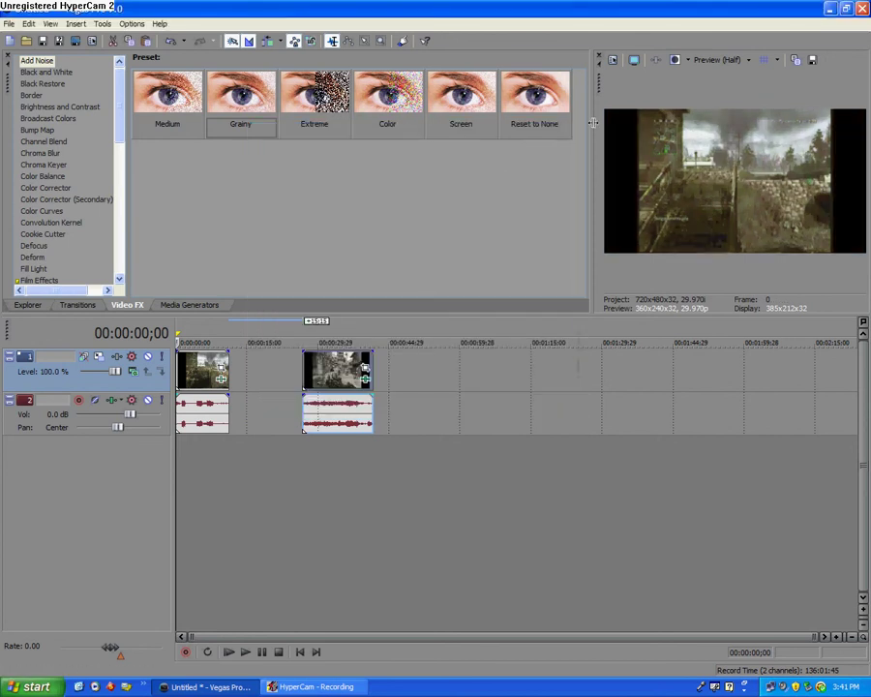
Step: Apply Color Corrector's Green Midtones preset to the first clip and pull its Mid tint near neutral
{"action": "left_click", "coordinate": [58, 188]}
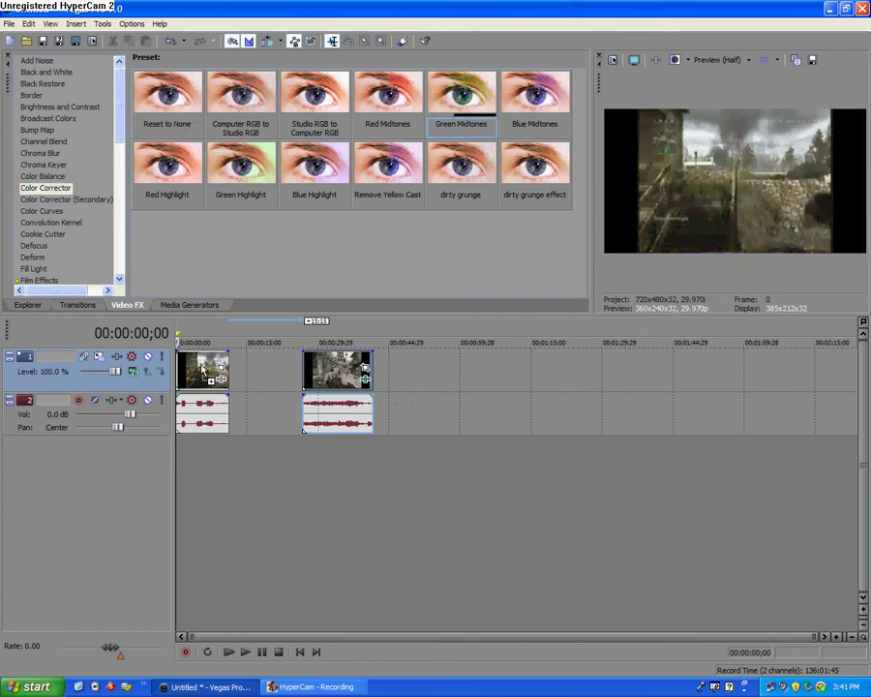
{"action": "left_click_drag", "start_coordinate": [483, 97], "coordinate": [203, 368]}
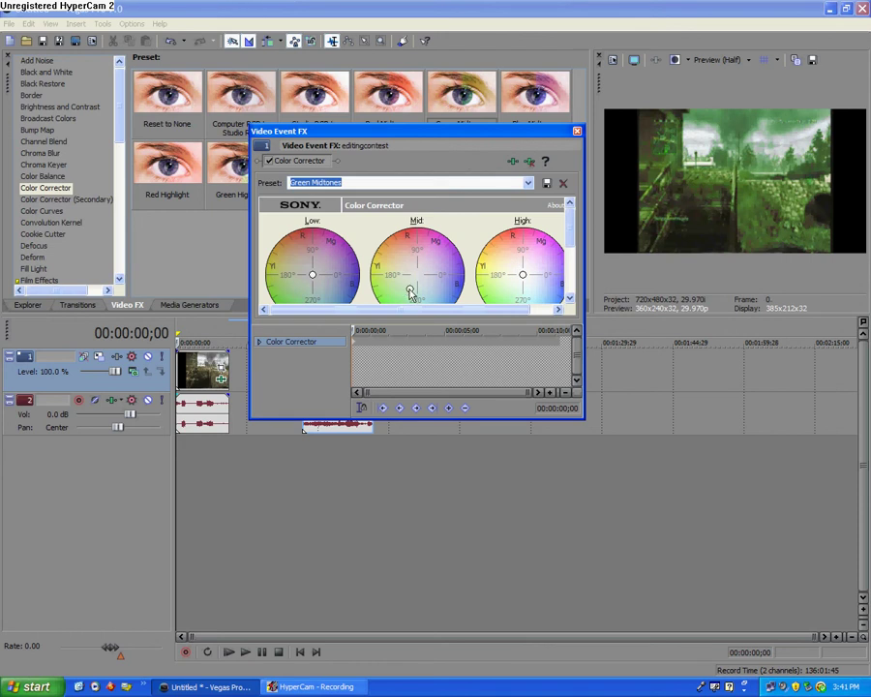
{"action": "left_click_drag", "start_coordinate": [409, 288], "coordinate": [414, 284]}
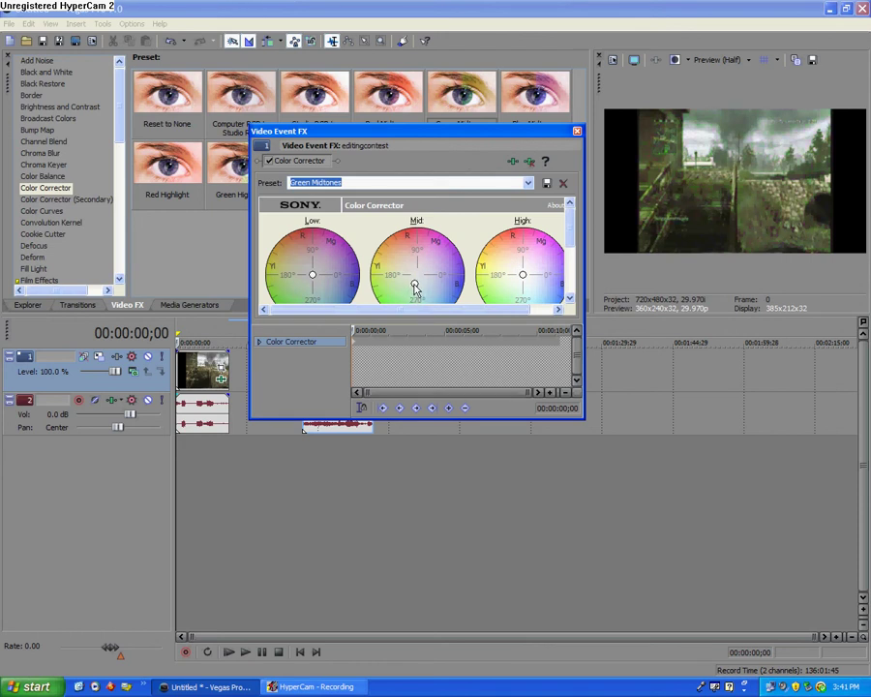
{"action": "left_click_drag", "start_coordinate": [414, 288], "coordinate": [413, 287]}
{"action": "left_click", "coordinate": [577, 130]}
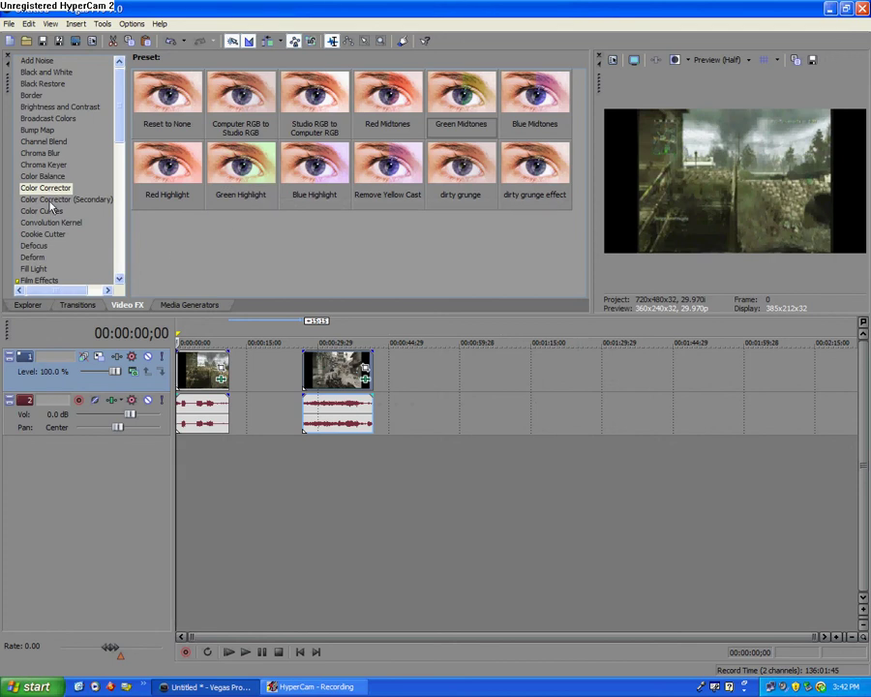
Step: Apply the Darker, More Contrast preset to the first clip and set Brightness to -0.07
{"action": "left_click", "coordinate": [31, 105]}
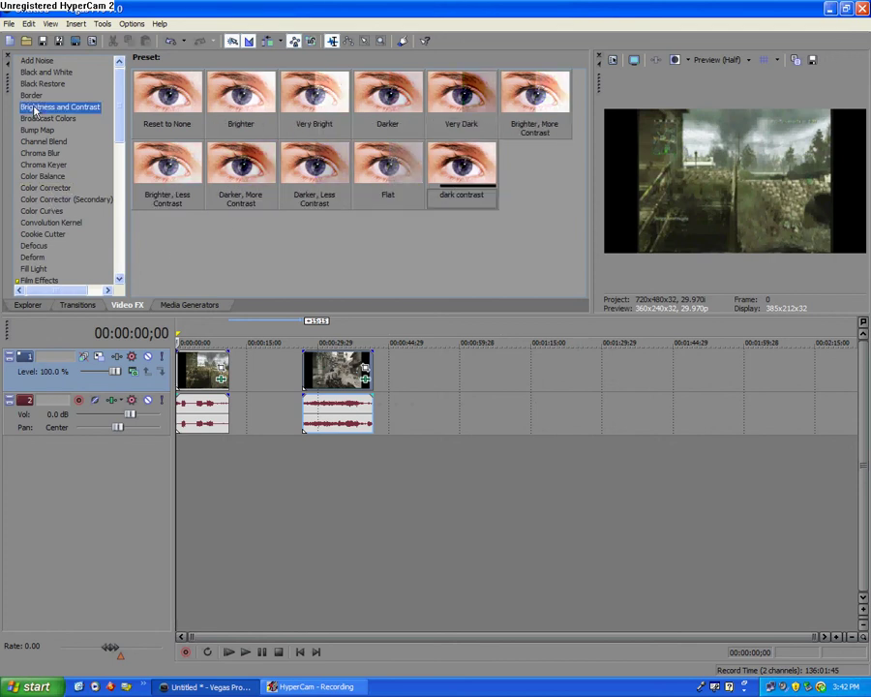
{"action": "left_click_drag", "start_coordinate": [217, 152], "coordinate": [198, 368]}
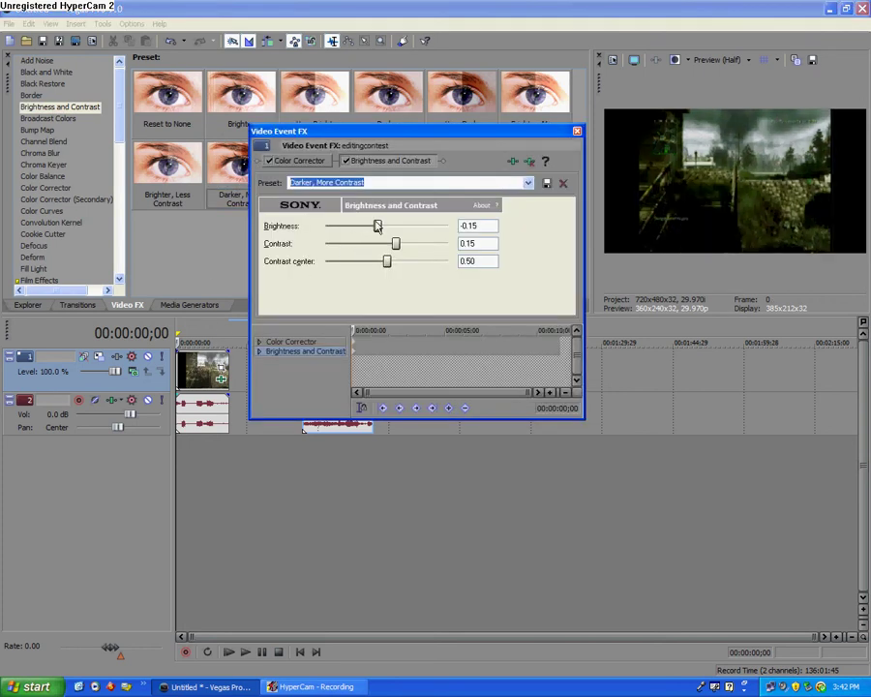
{"action": "left_click_drag", "start_coordinate": [378, 226], "coordinate": [383, 226]}
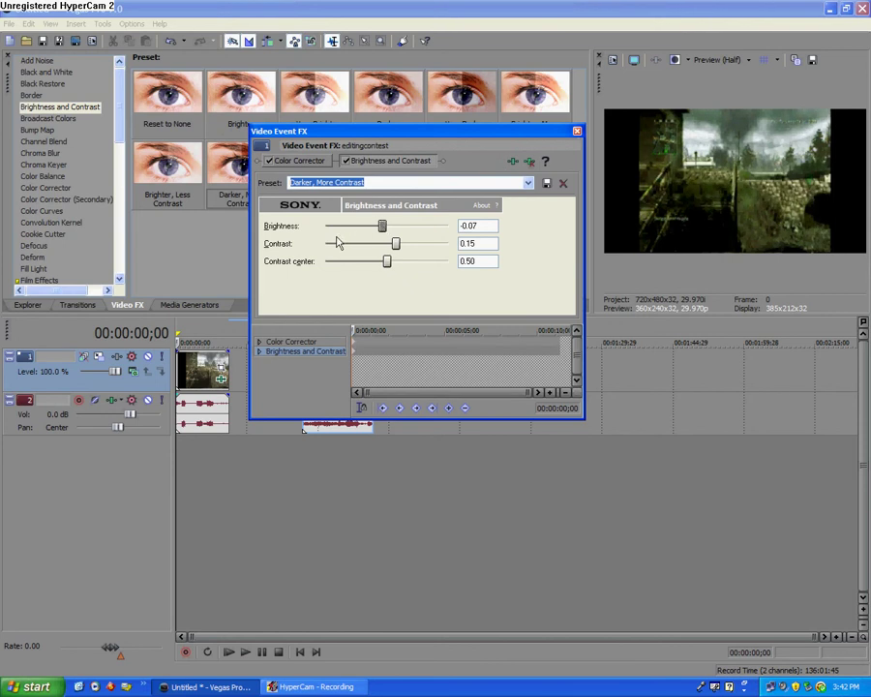
{"action": "mouse_move", "coordinate": [381, 225]}
{"action": "left_mouse_down"}
{"action": "mouse_move", "coordinate": [391, 230]}
{"action": "mouse_move", "coordinate": [381, 232]}
{"action": "left_mouse_up"}
Step: Add a Computer RGB to Studio RGB Color Corrector to the first clip with a slightly warmed Low tint
{"action": "left_click", "coordinate": [577, 131]}
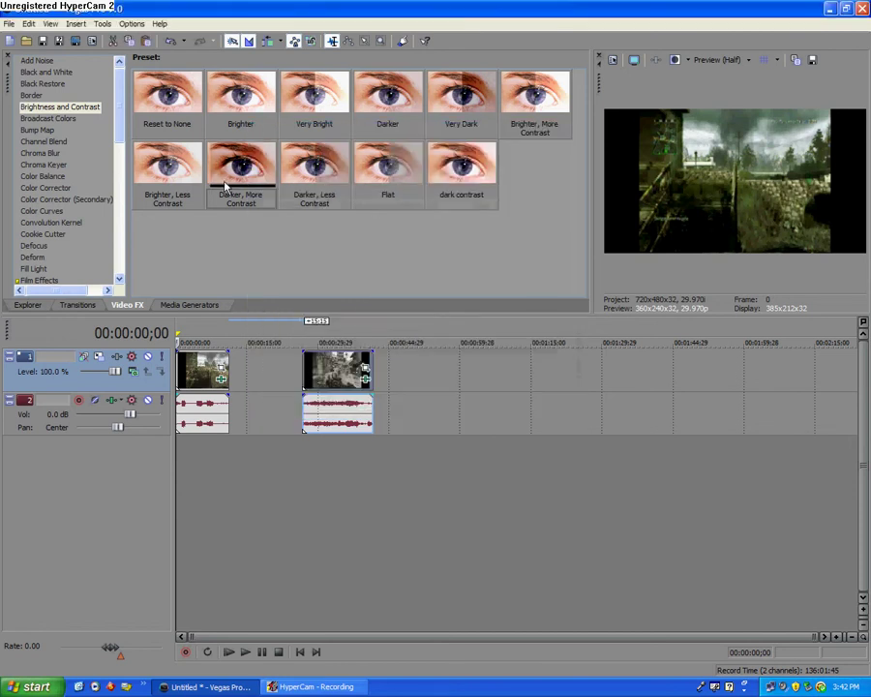
{"action": "left_click", "coordinate": [46, 189]}
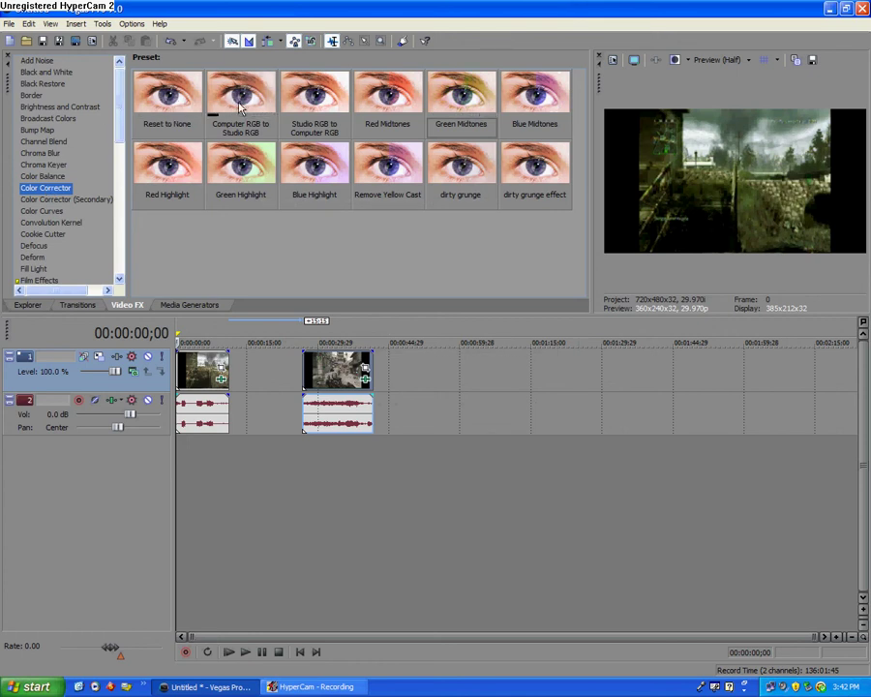
{"action": "left_click_drag", "start_coordinate": [240, 108], "coordinate": [209, 368]}
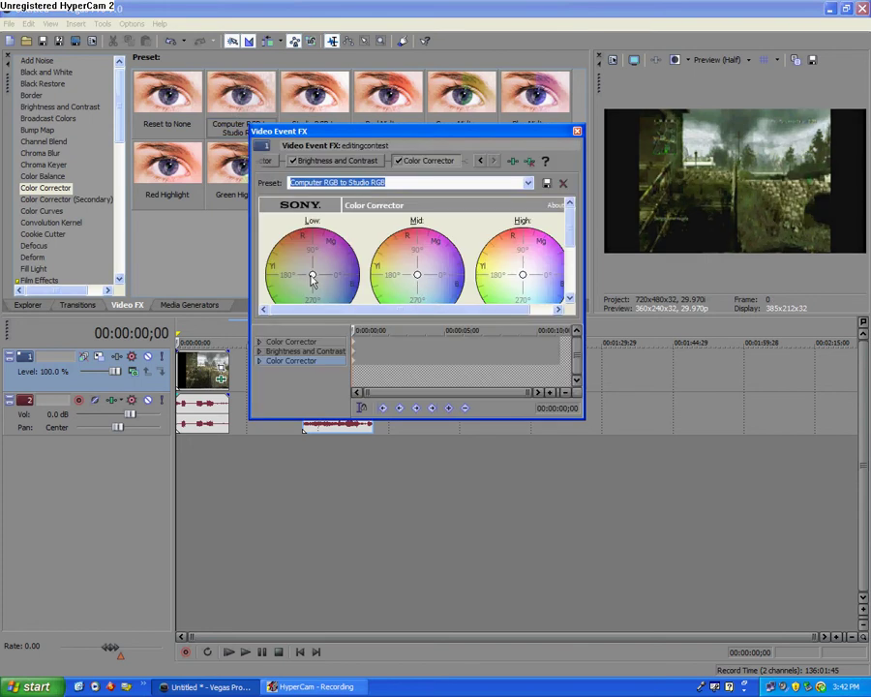
{"action": "left_click_drag", "start_coordinate": [309, 276], "coordinate": [302, 263]}
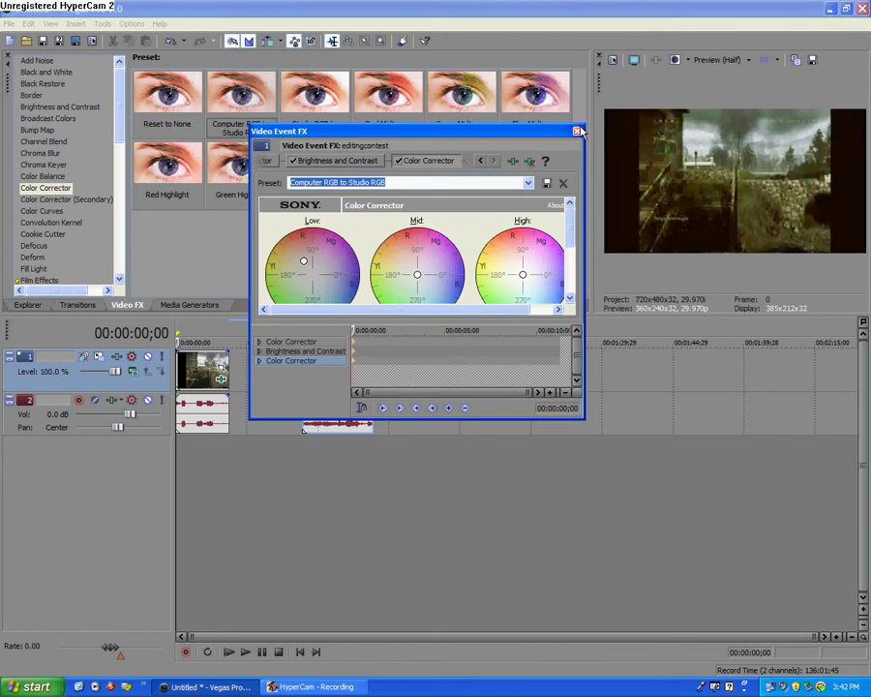
{"action": "left_click", "coordinate": [578, 131]}
{"action": "left_click", "coordinate": [199, 469]}
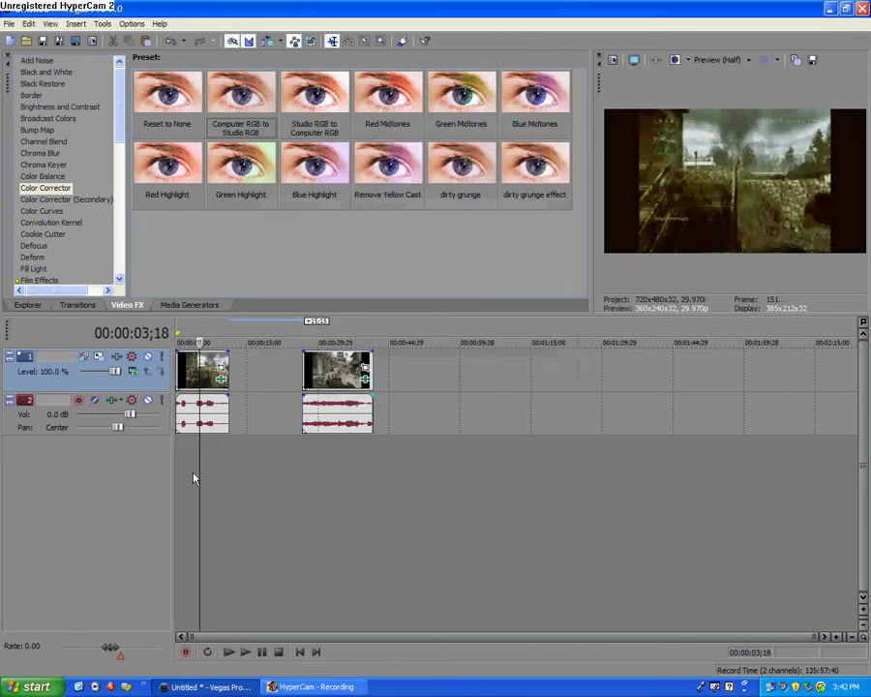
Step: Remove both Color Correctors and Brightness and Contrast from the second clip's effect chain
{"action": "left_click", "coordinate": [212, 476]}
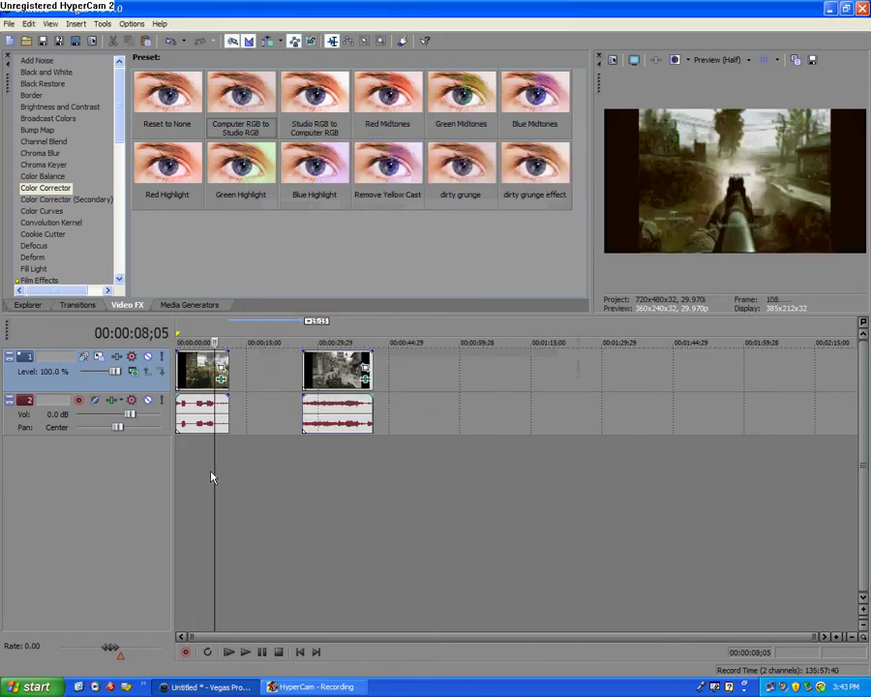
{"action": "key", "text": "Home"}
{"action": "left_click", "coordinate": [326, 484]}
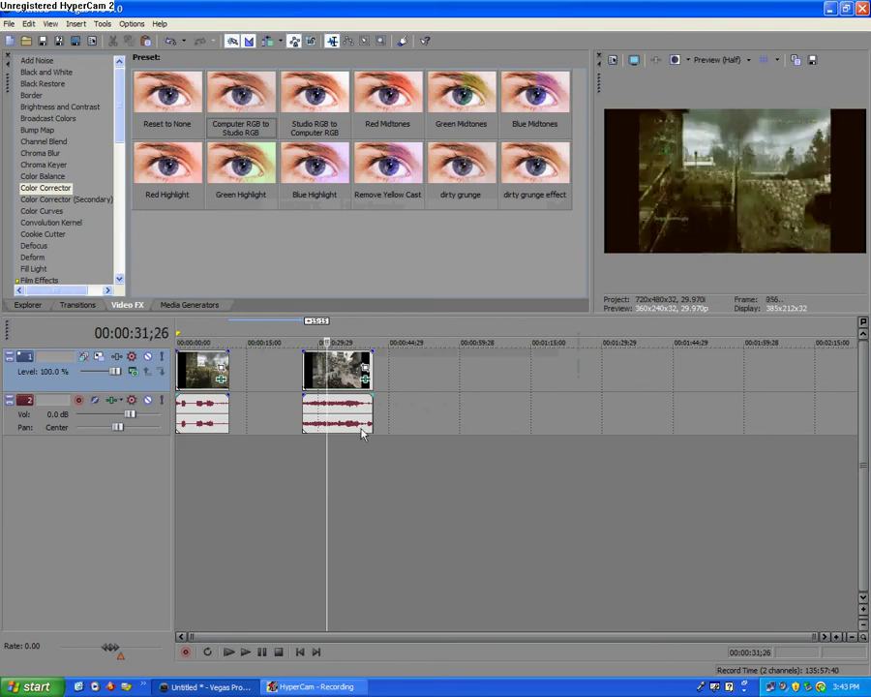
{"action": "left_click", "coordinate": [364, 368]}
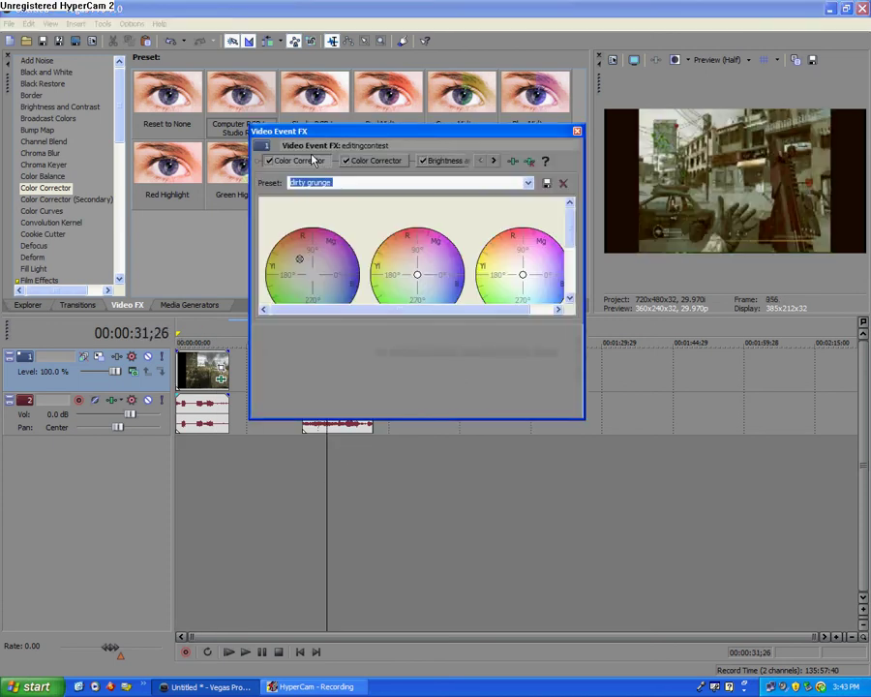
{"action": "right_click", "coordinate": [360, 160]}
{"action": "left_click", "coordinate": [395, 195]}
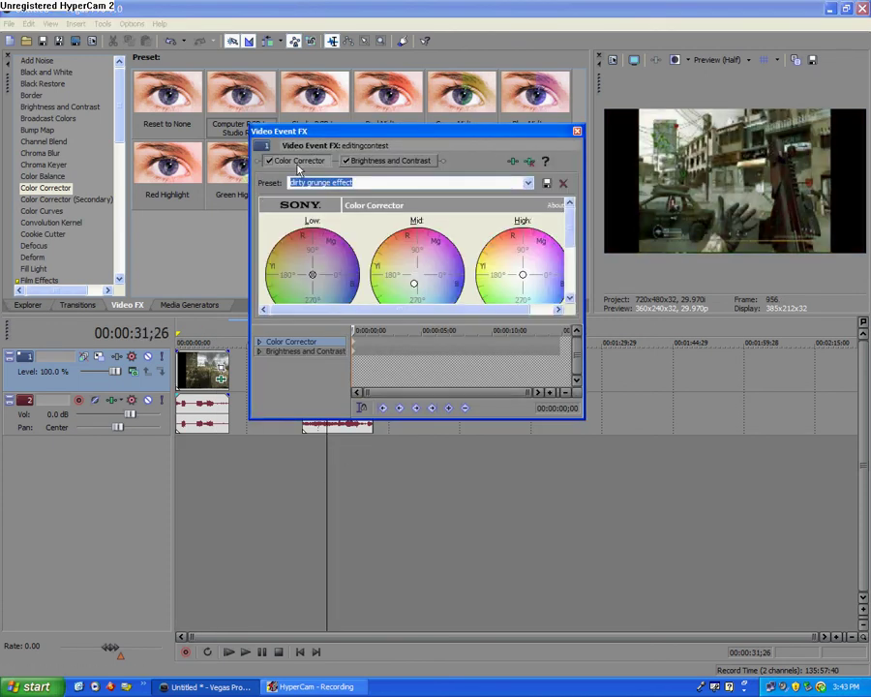
{"action": "right_click", "coordinate": [297, 165]}
{"action": "left_click", "coordinate": [321, 199]}
{"action": "right_click", "coordinate": [316, 168]}
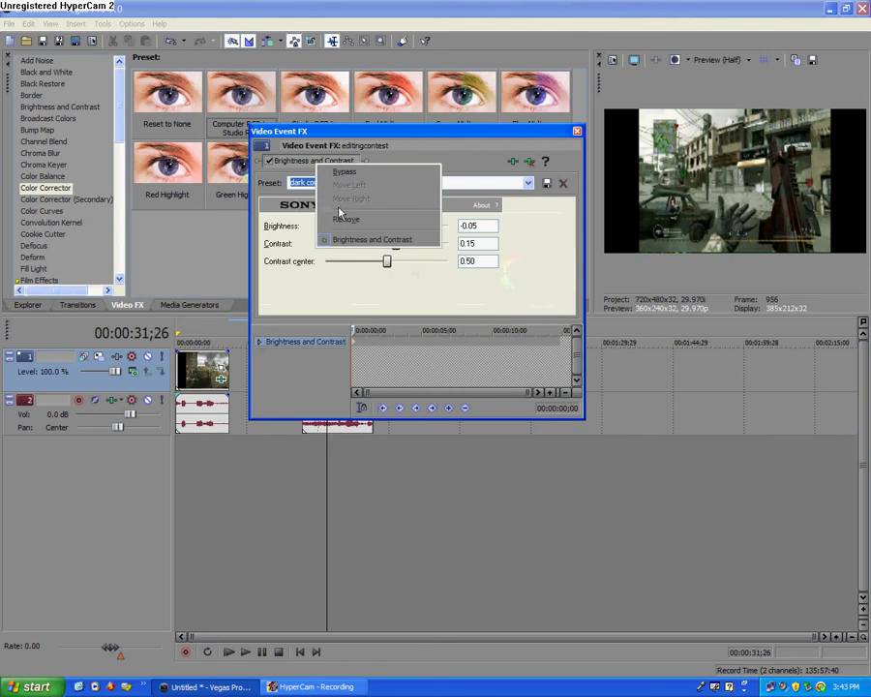
{"action": "left_click", "coordinate": [349, 209]}
{"action": "left_click", "coordinate": [577, 130]}
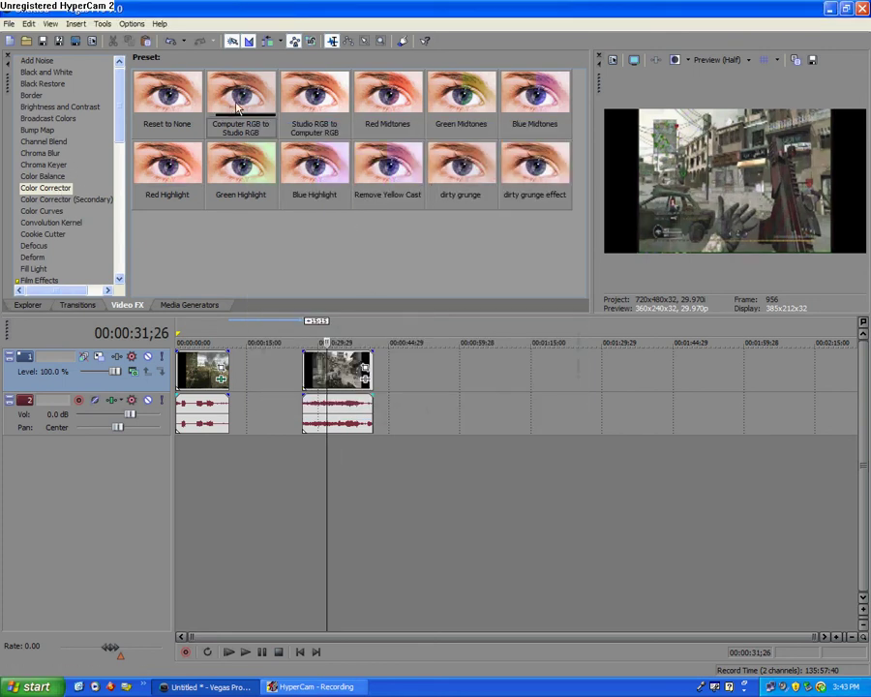
Step: Apply the dirty grunge preset to the second clip, then remove its Color Corrector
{"action": "left_click_drag", "start_coordinate": [472, 181], "coordinate": [345, 368]}
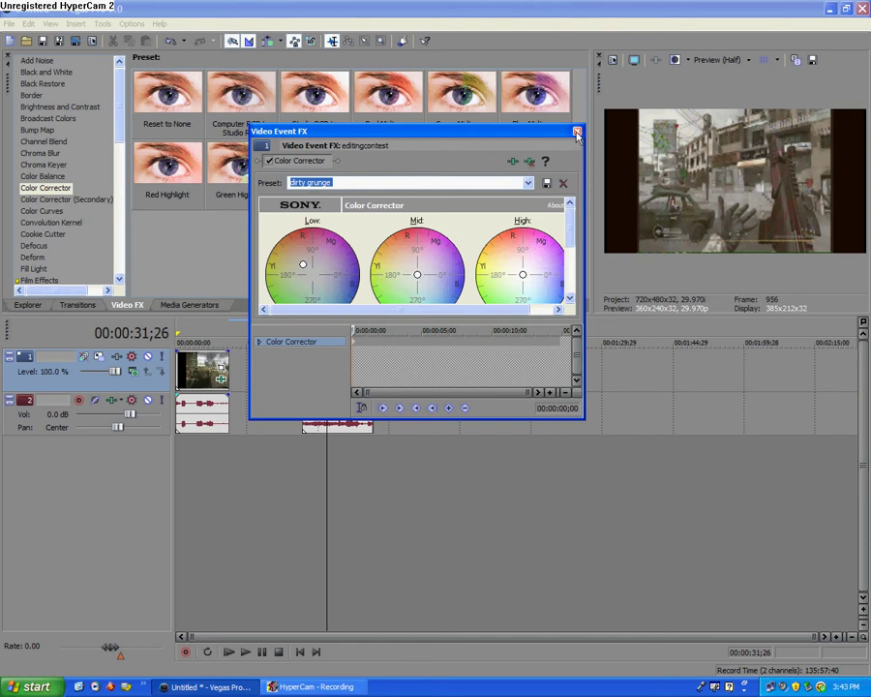
{"action": "right_click", "coordinate": [294, 170]}
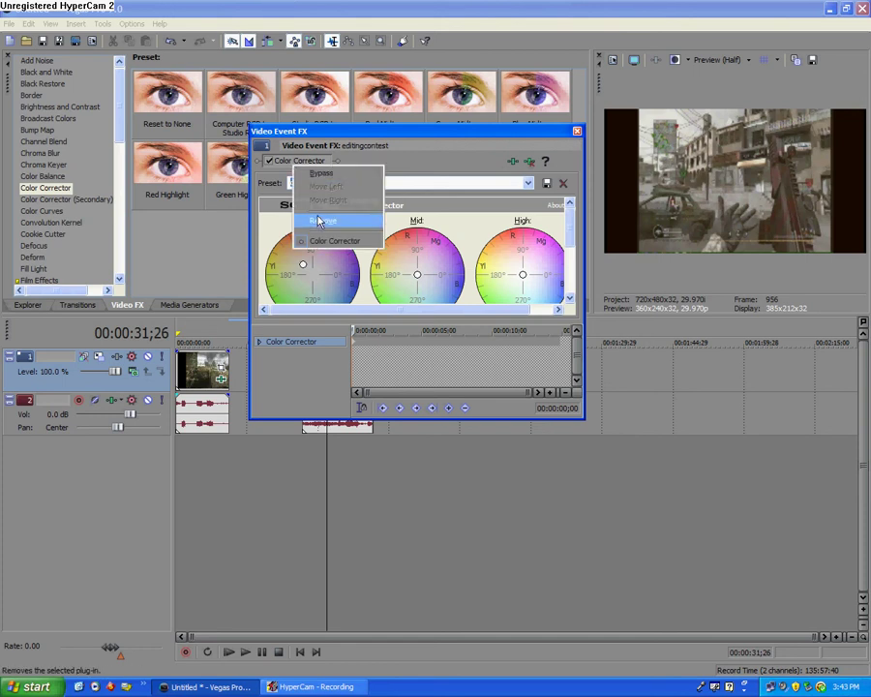
{"action": "left_click", "coordinate": [312, 217]}
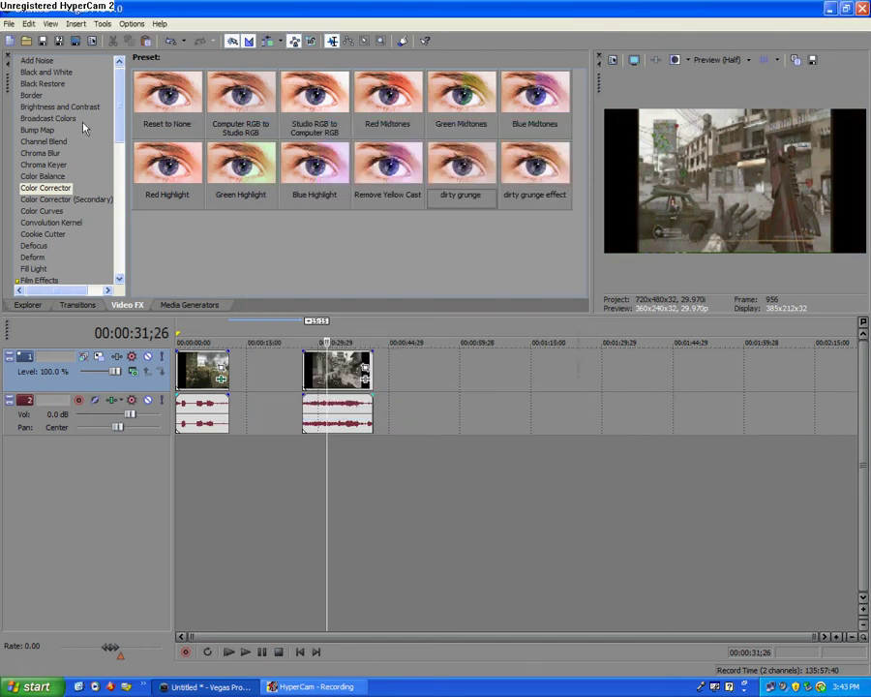
Step: Grade the second clip with magenta shadows and highlights and green mids, saved as a new preset
{"action": "left_click_drag", "start_coordinate": [196, 104], "coordinate": [336, 369]}
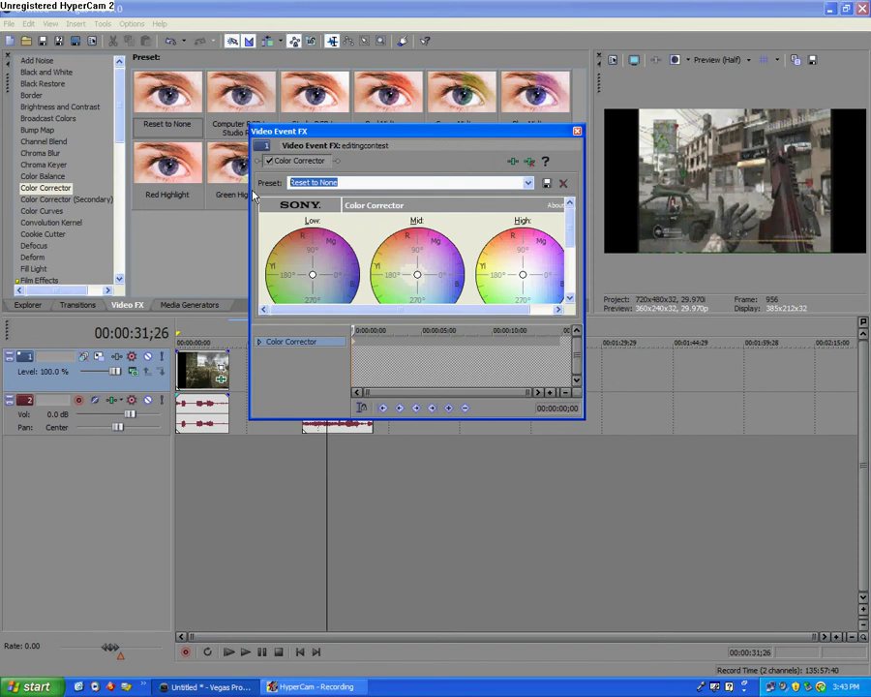
{"action": "type", "text": "tjhgjhjfjgkf"}
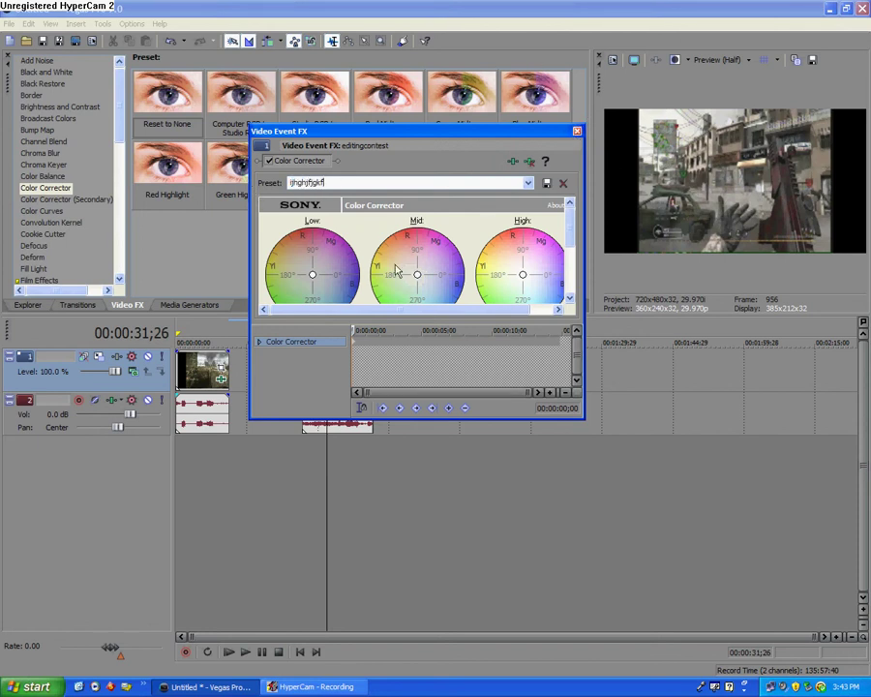
{"action": "left_click_drag", "start_coordinate": [311, 275], "coordinate": [330, 235]}
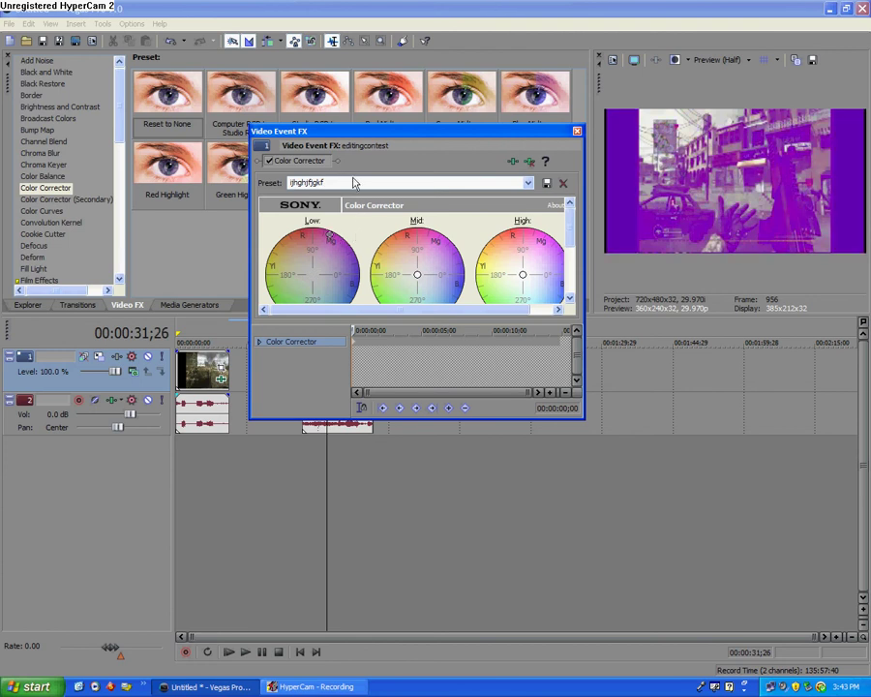
{"action": "left_click_drag", "start_coordinate": [414, 278], "coordinate": [280, 356]}
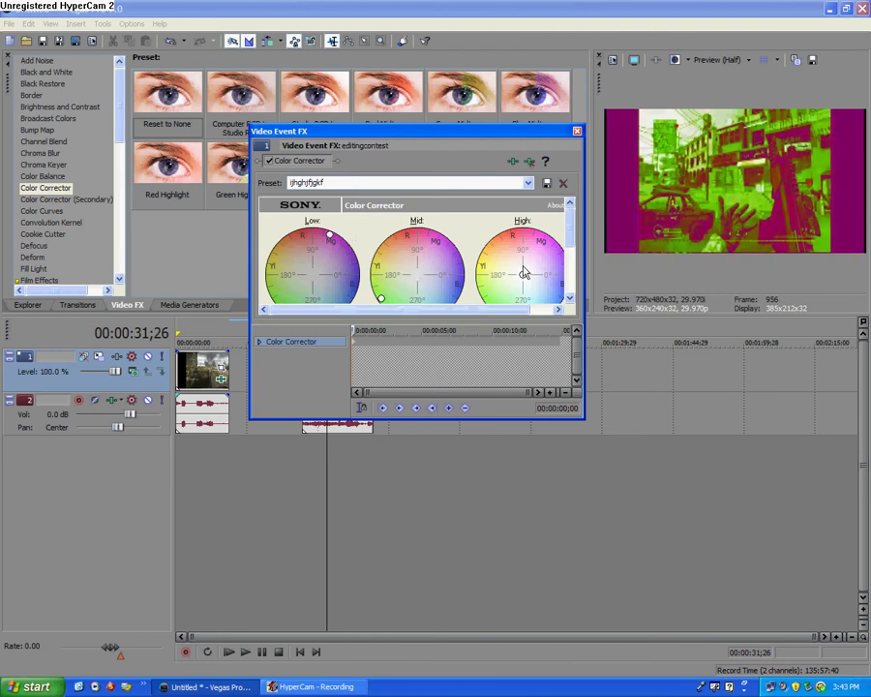
{"action": "left_click_drag", "start_coordinate": [523, 274], "coordinate": [536, 233]}
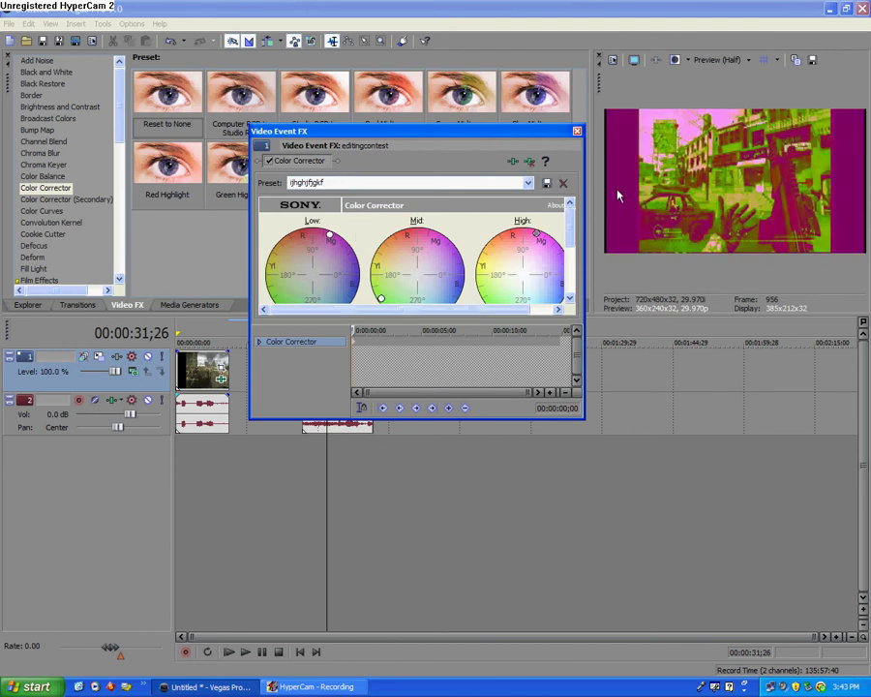
{"action": "left_click", "coordinate": [547, 184]}
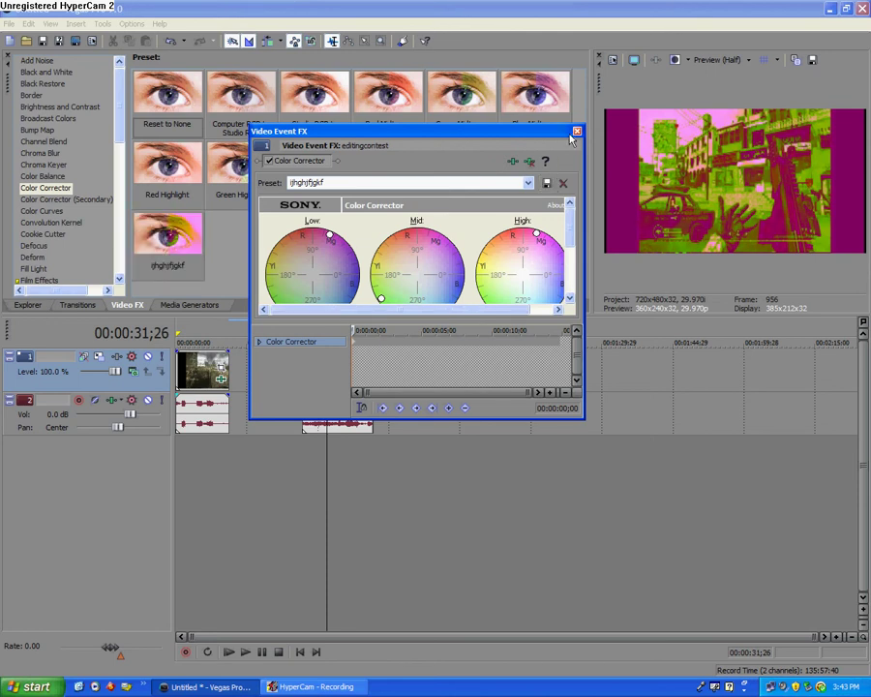
{"action": "left_click", "coordinate": [577, 130]}
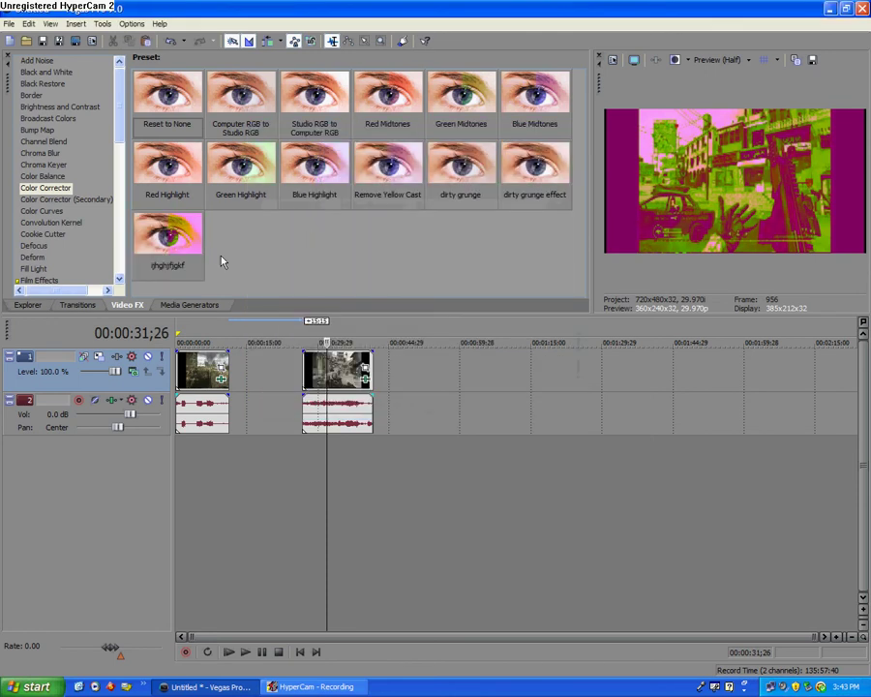
Step: Replace the second clip's custom Color Corrector with the dirty grunge preset
{"action": "left_click", "coordinate": [366, 379]}
{"action": "right_click", "coordinate": [309, 167]}
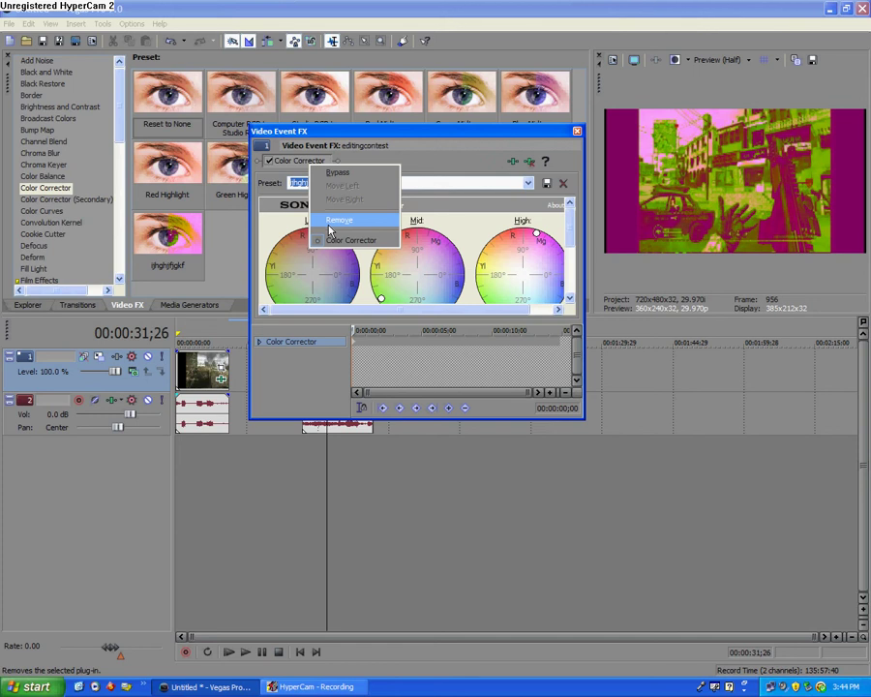
{"action": "left_click", "coordinate": [329, 229]}
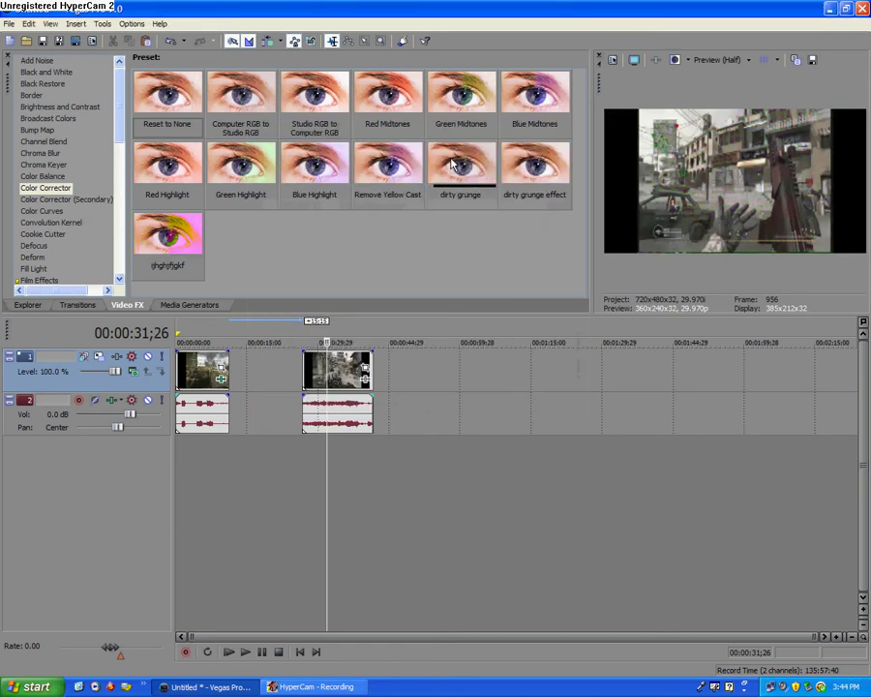
{"action": "left_click_drag", "start_coordinate": [455, 165], "coordinate": [204, 370]}
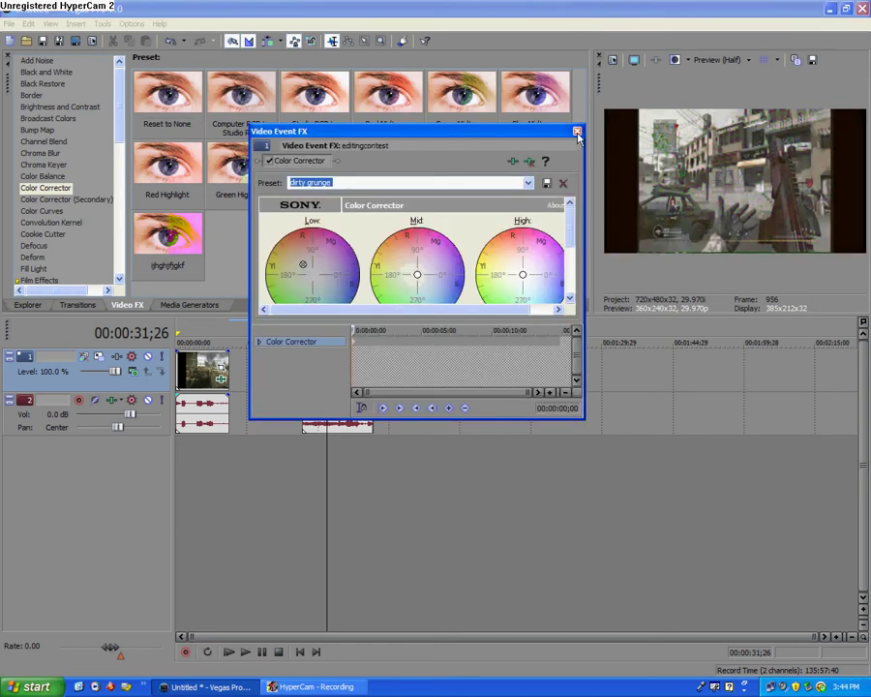
{"action": "left_click", "coordinate": [577, 133]}
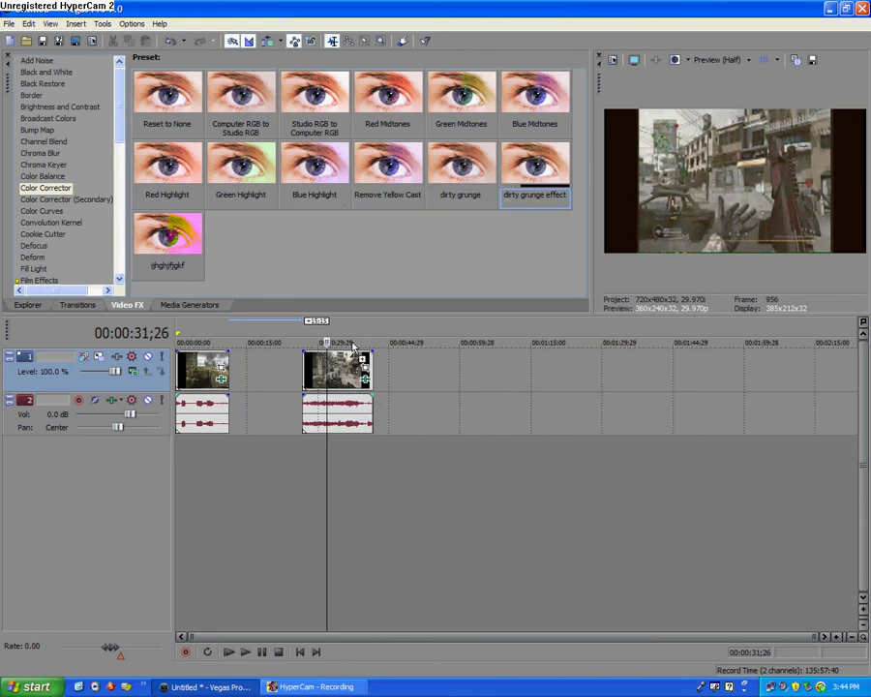
Step: Add the dirty grunge effect and dark contrast presets to the second clip
{"action": "left_click_drag", "start_coordinate": [354, 346], "coordinate": [354, 354]}
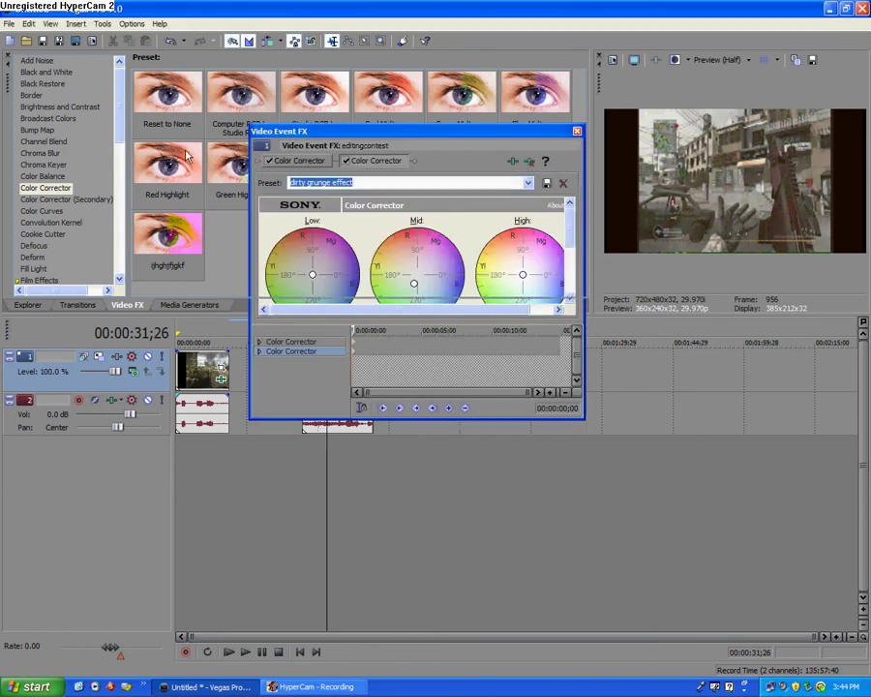
{"action": "left_click", "coordinate": [576, 132]}
{"action": "left_click", "coordinate": [58, 106]}
{"action": "left_click_drag", "start_coordinate": [461, 164], "coordinate": [339, 376]}
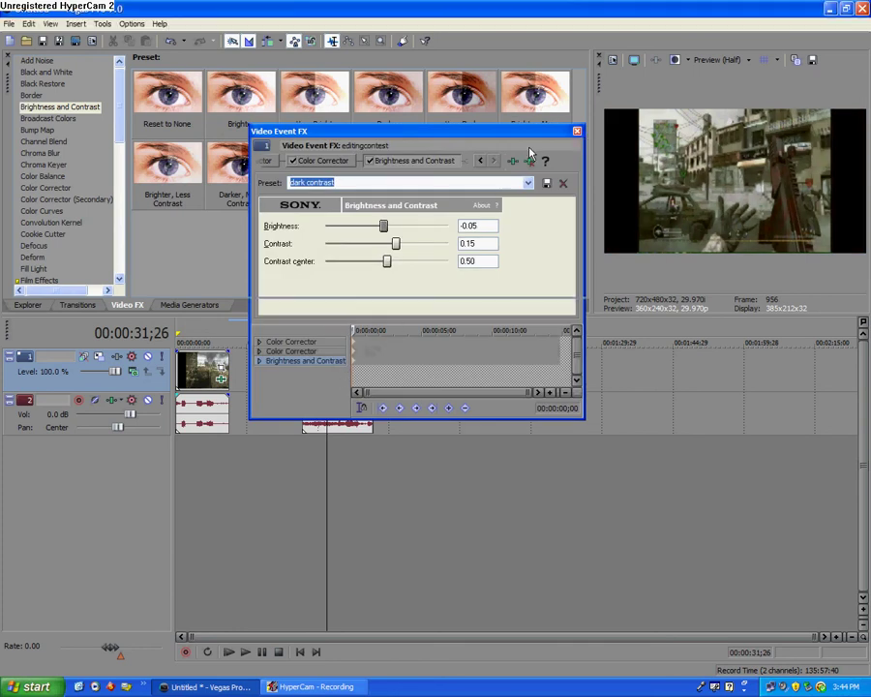
Step: Nudge the dirty grunge effect corrector's Mid wheel on the second clip slightly left and down
{"action": "left_click", "coordinate": [577, 131]}
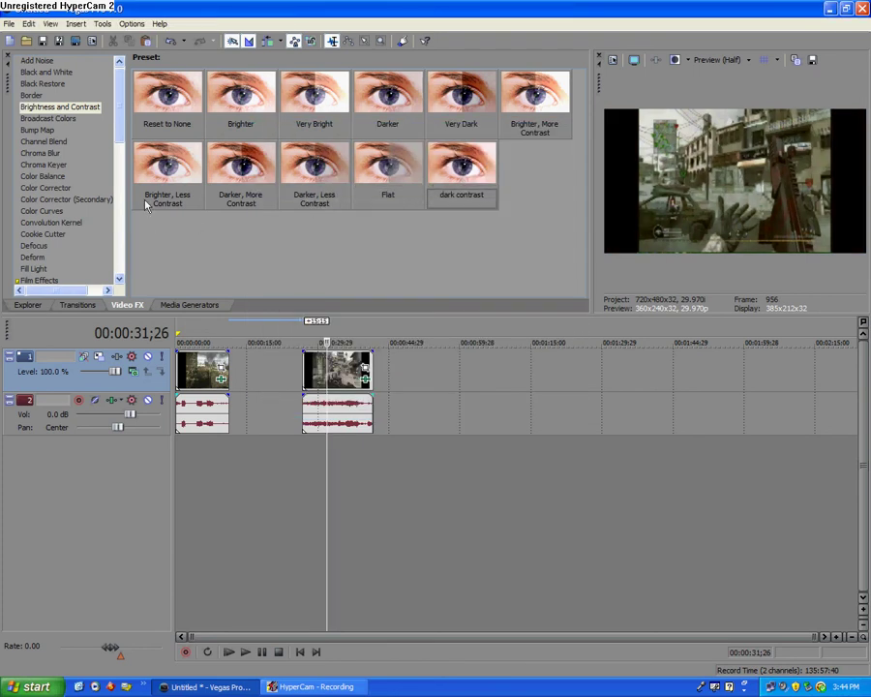
{"action": "left_click", "coordinate": [365, 379]}
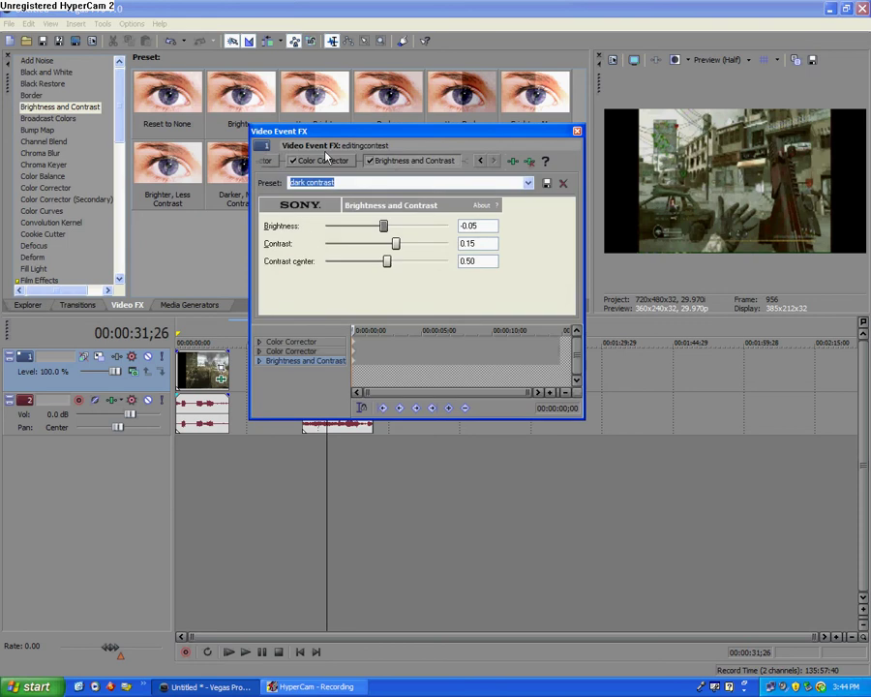
{"action": "left_click", "coordinate": [323, 161]}
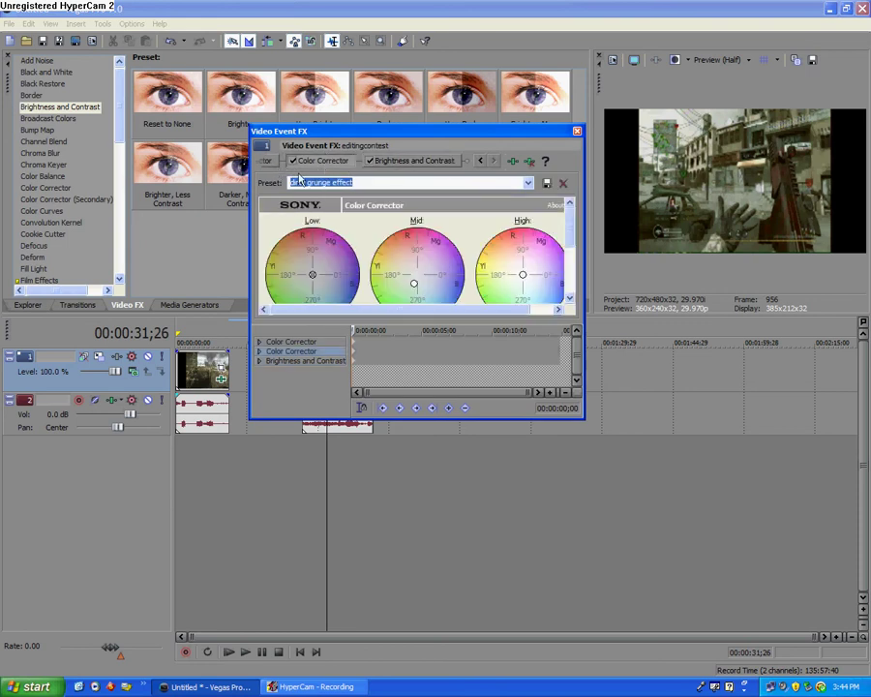
{"action": "left_click", "coordinate": [268, 161]}
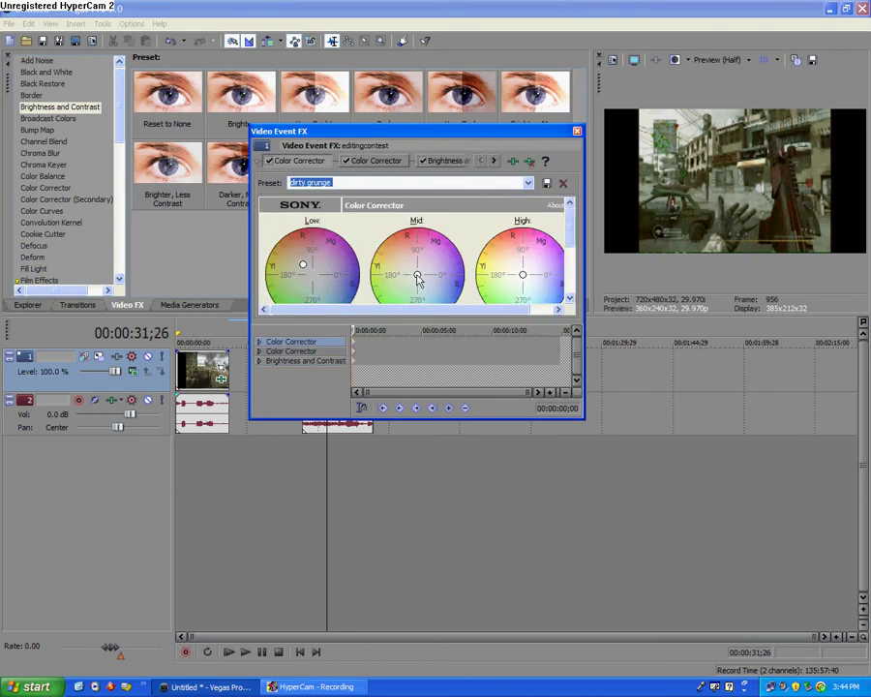
{"action": "left_click", "coordinate": [355, 161]}
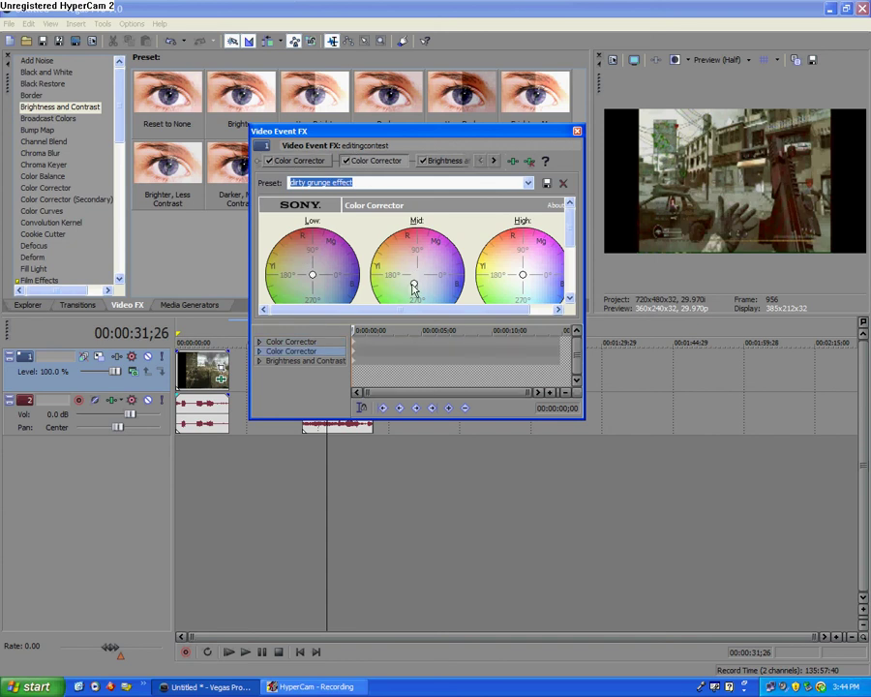
{"action": "left_click_drag", "start_coordinate": [414, 290], "coordinate": [411, 292]}
Step: Slide the second clip left against the first and return the playhead to 0
{"action": "left_click", "coordinate": [576, 132]}
{"action": "left_click_drag", "start_coordinate": [306, 384], "coordinate": [249, 390]}
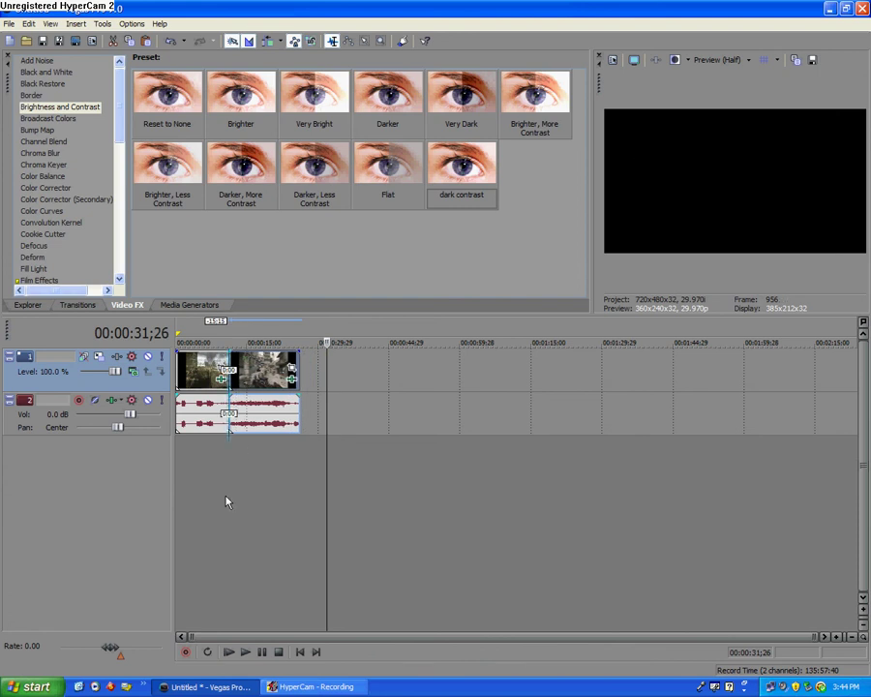
{"action": "left_click_drag", "start_coordinate": [227, 501], "coordinate": [180, 486]}
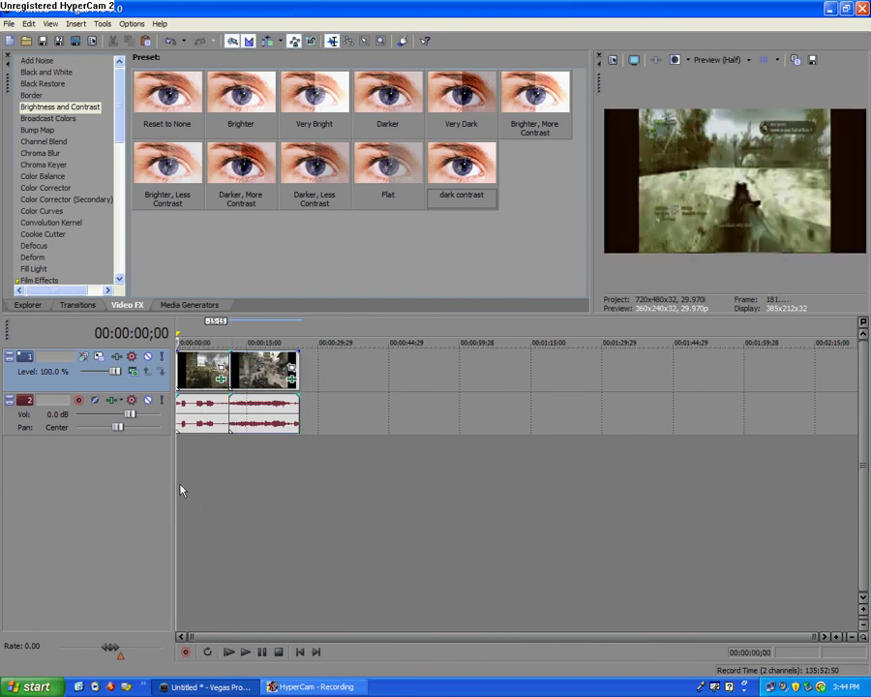